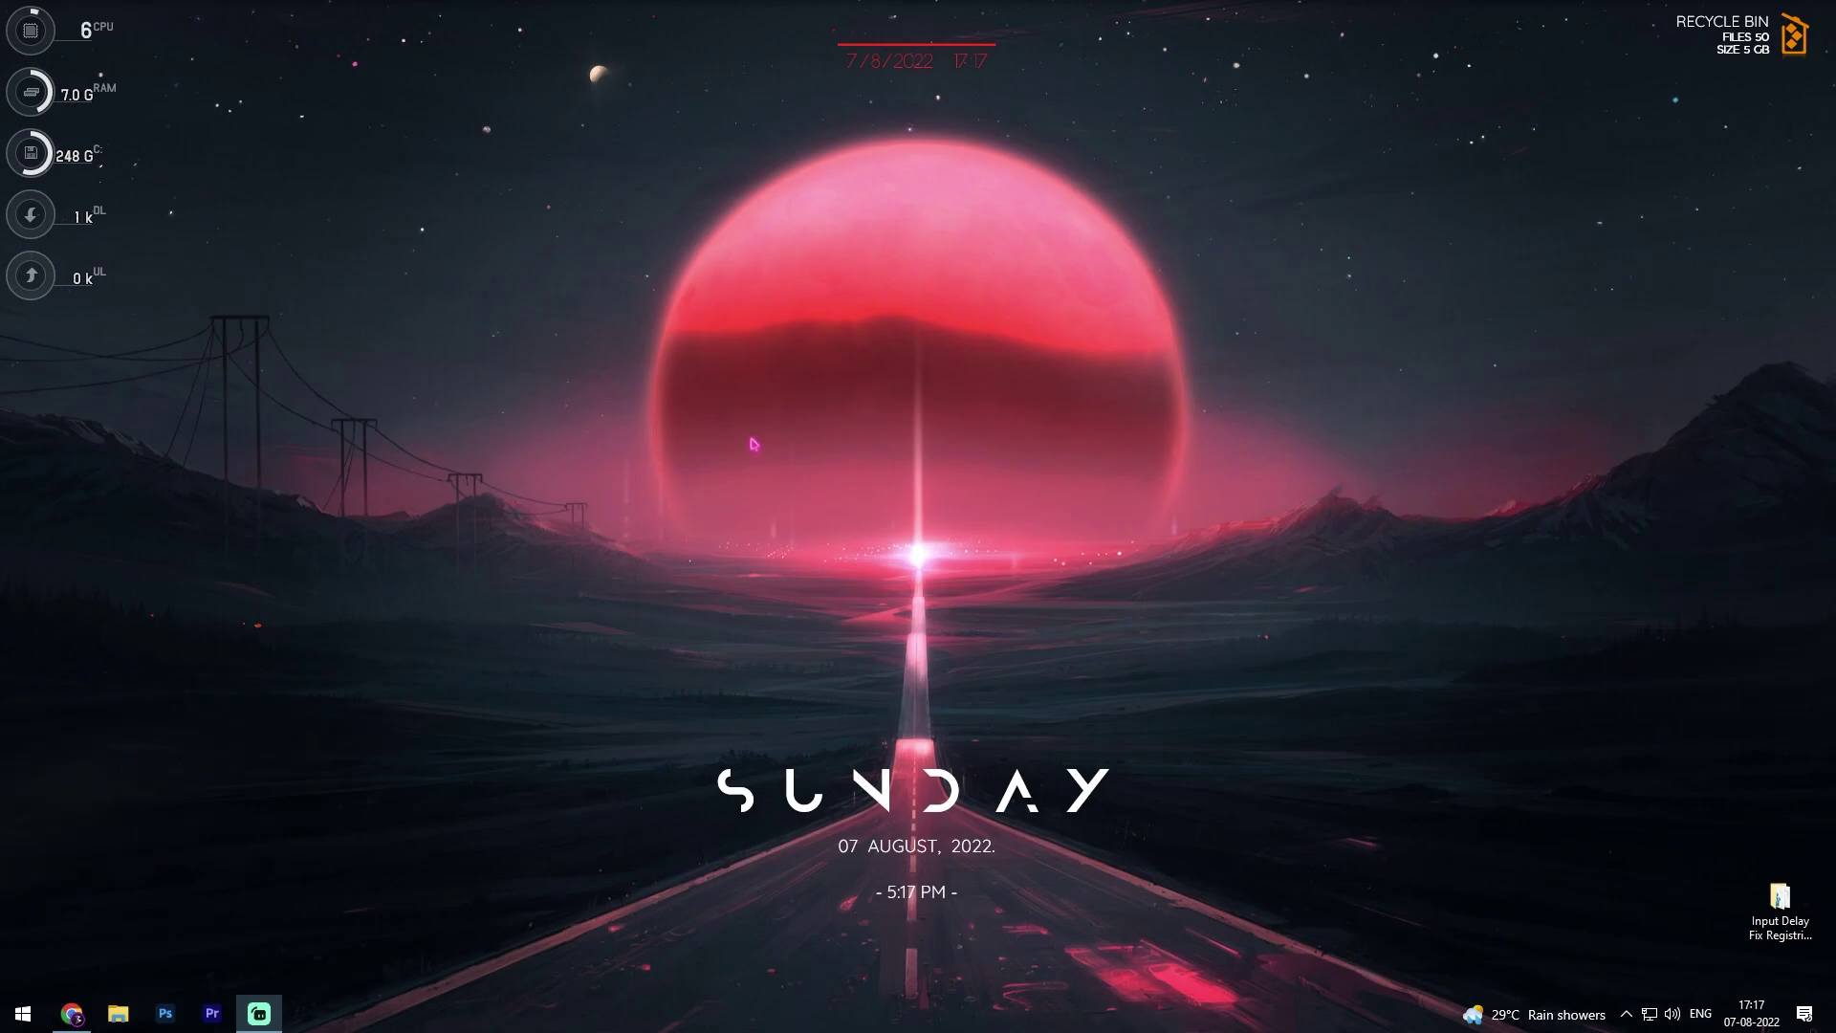
Open Command Prompt as administrator from a 'cmd' Start search.
{"action": "key", "text": "super"}
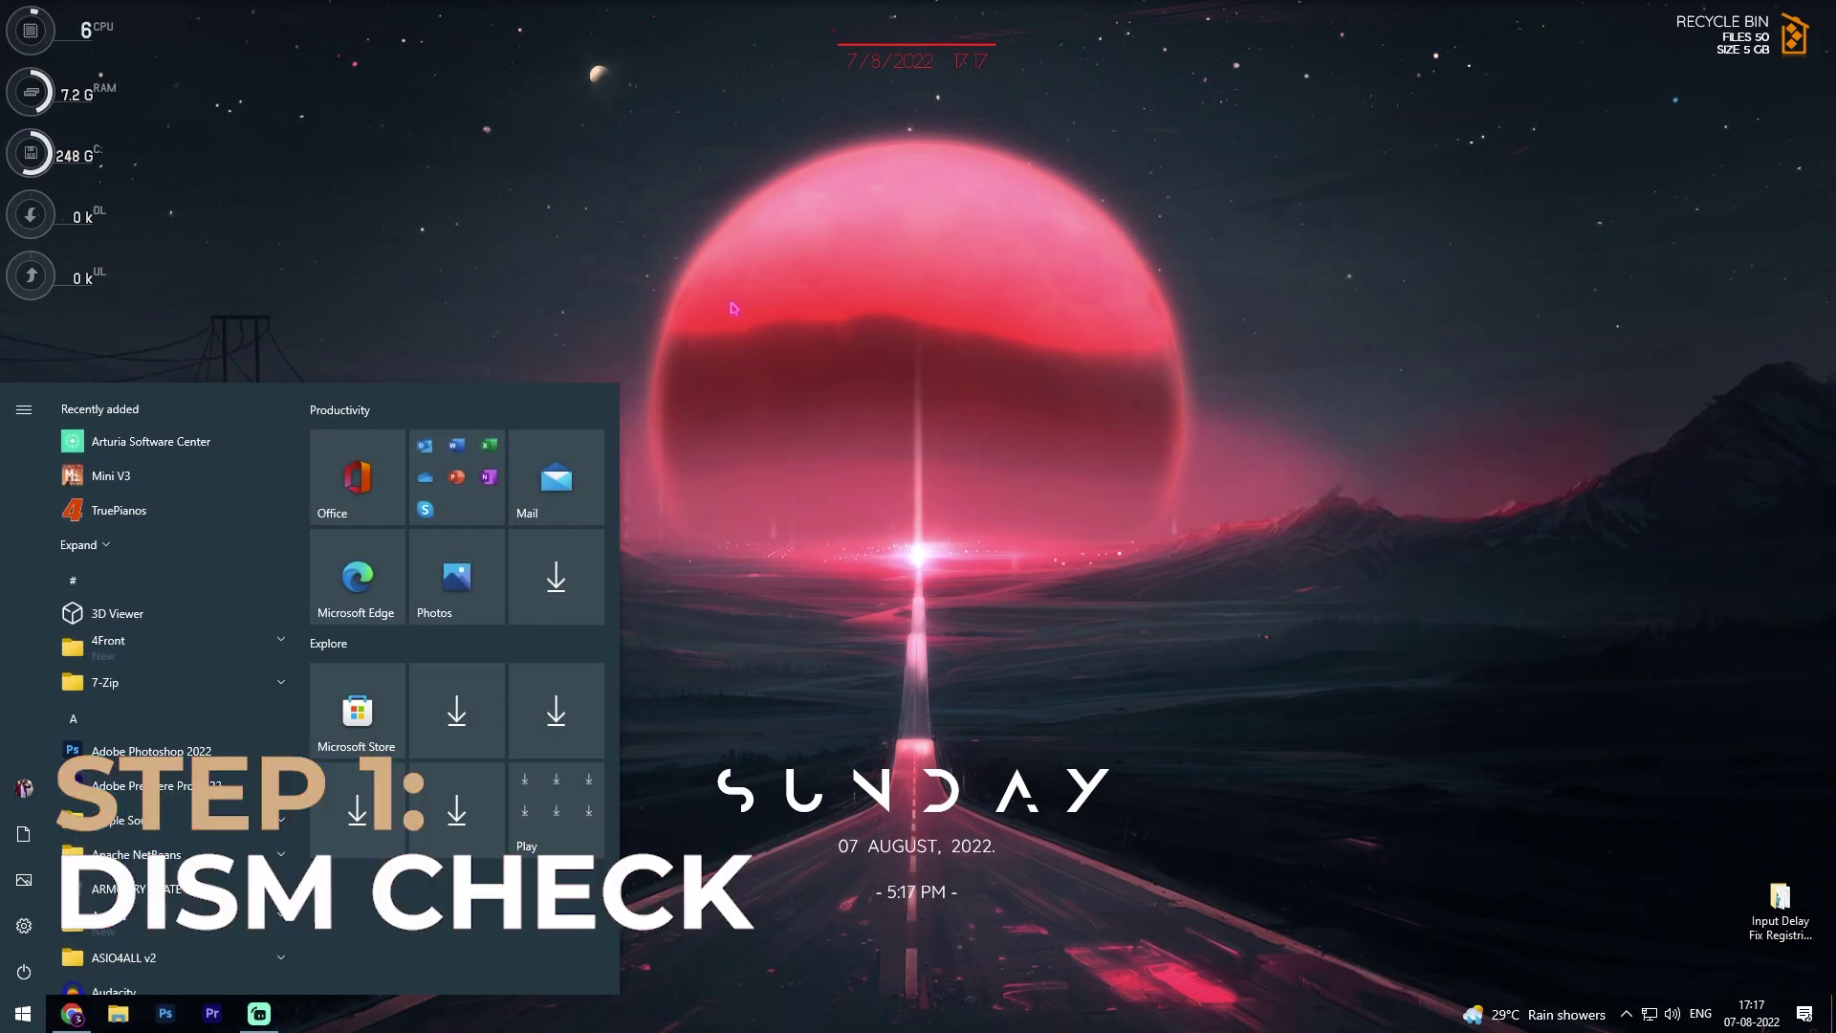
{"action": "type", "text": "cmd"}
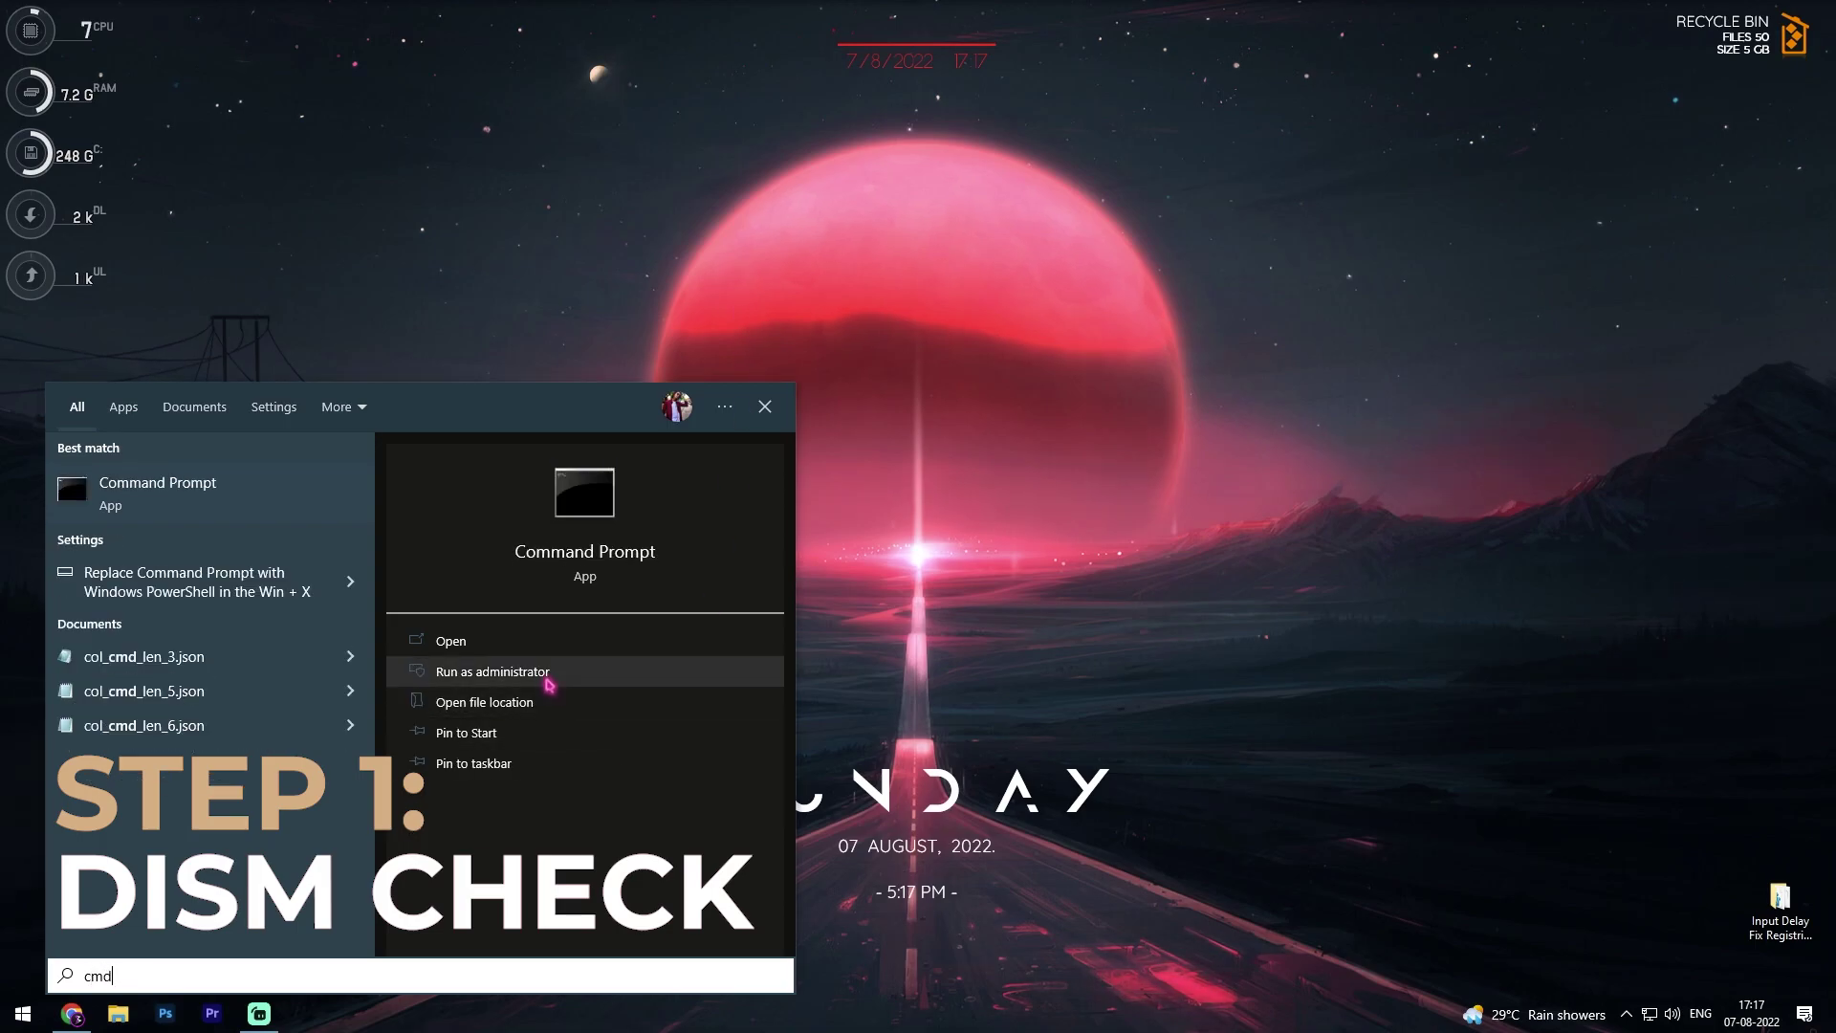
{"action": "left_click", "coordinate": [548, 680]}
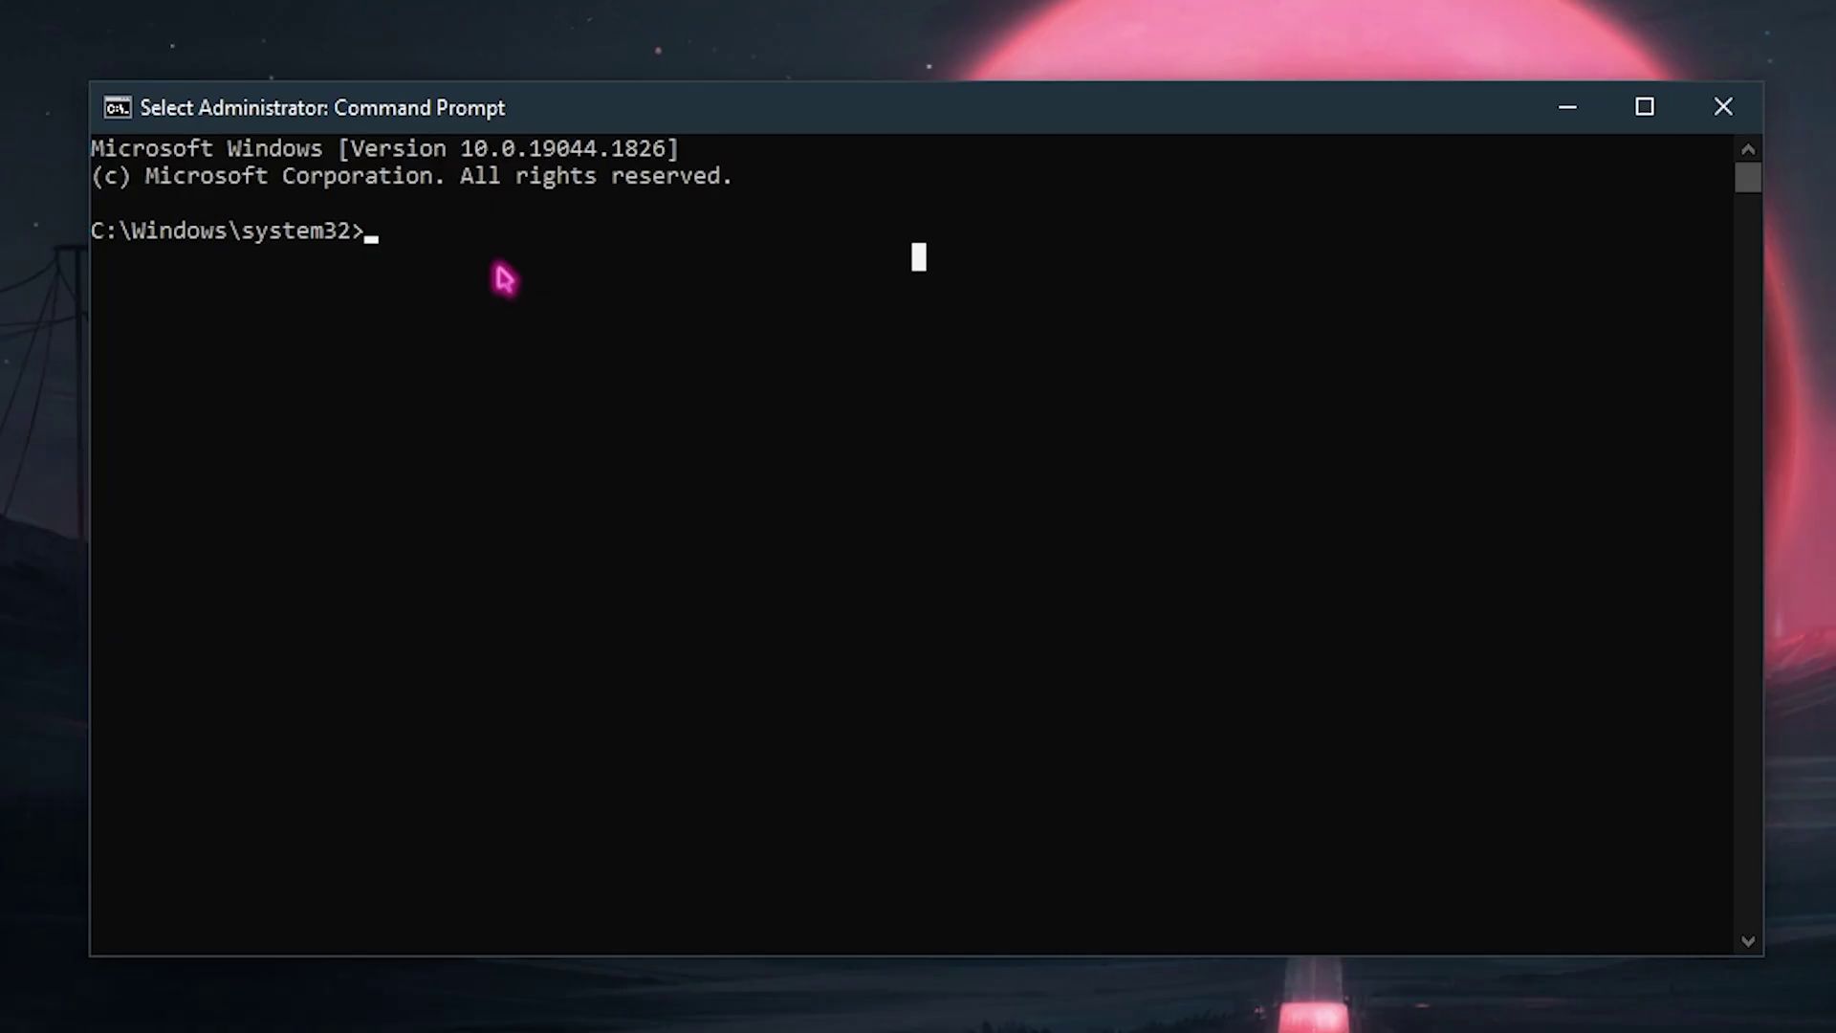
Run DISM.exe /Online /Cleanup-Image /CheckHealth, then paste the RestoreHealth command.
{"action": "type", "text": "DISM.exe /Online /Cleanup-Image /CheckHealth"}
{"action": "key", "text": "Return"}
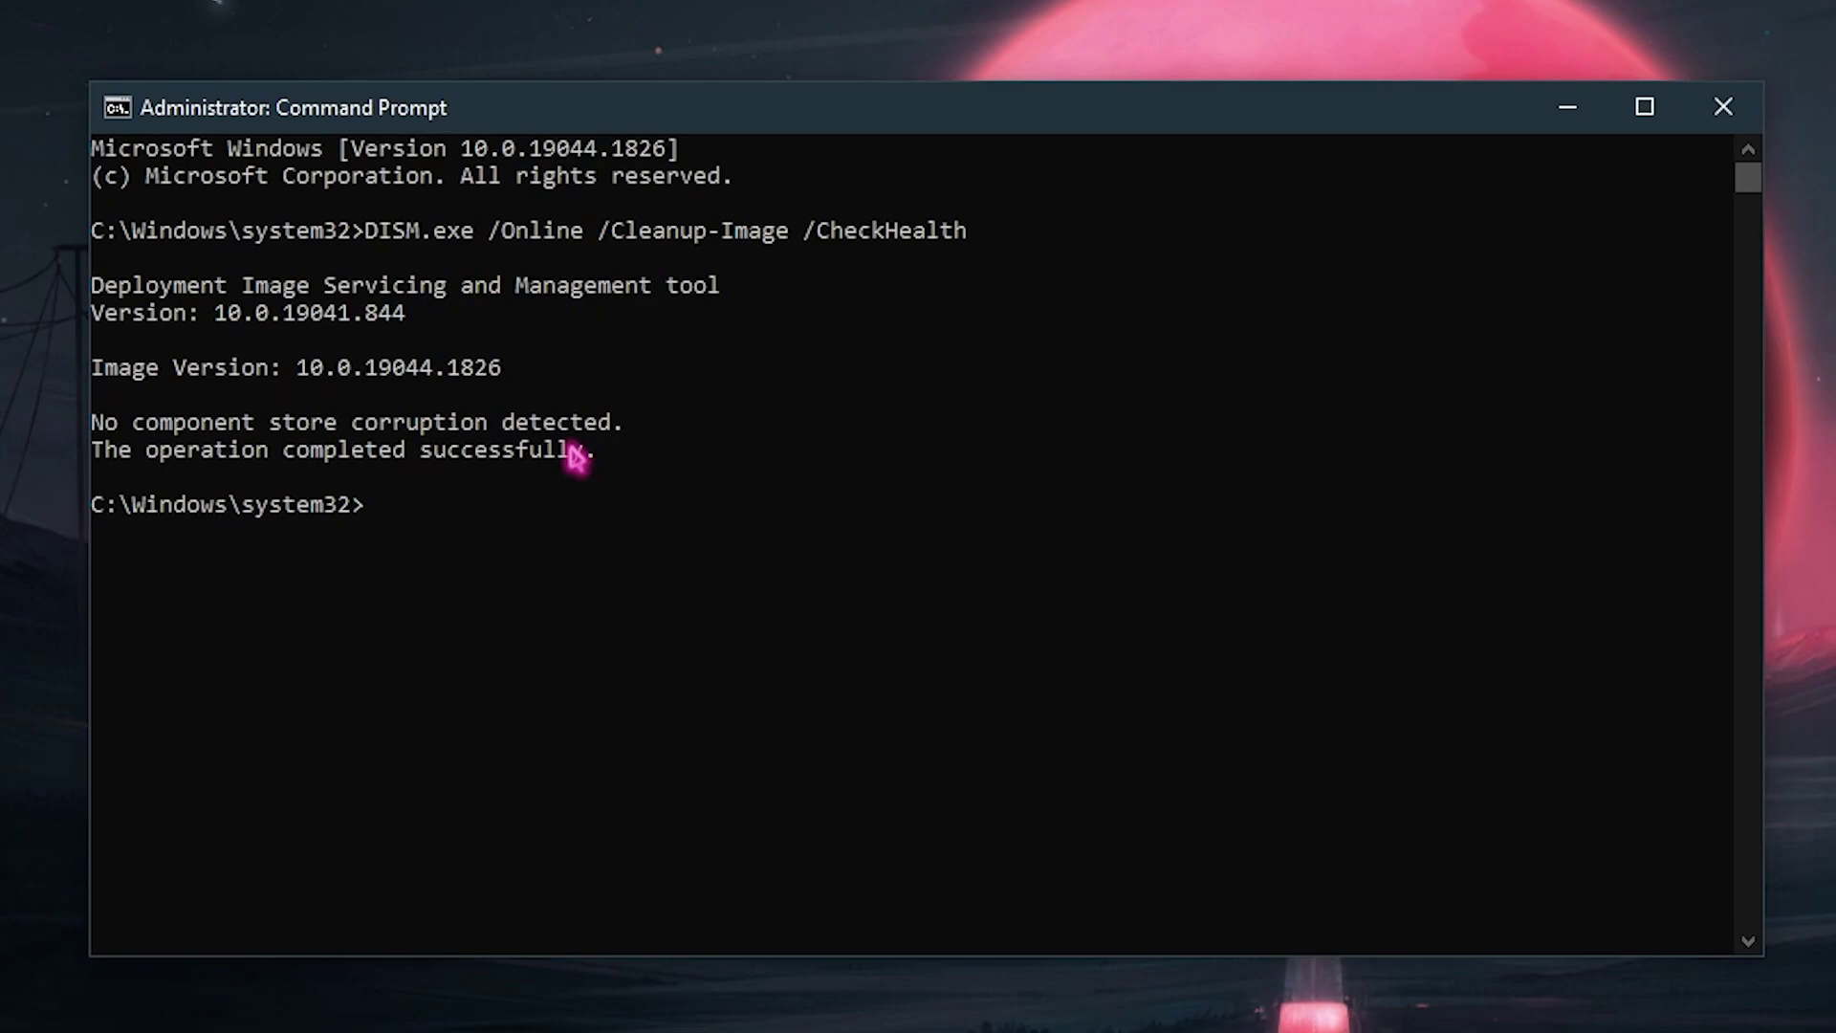
{"action": "left_click", "coordinate": [371, 526]}
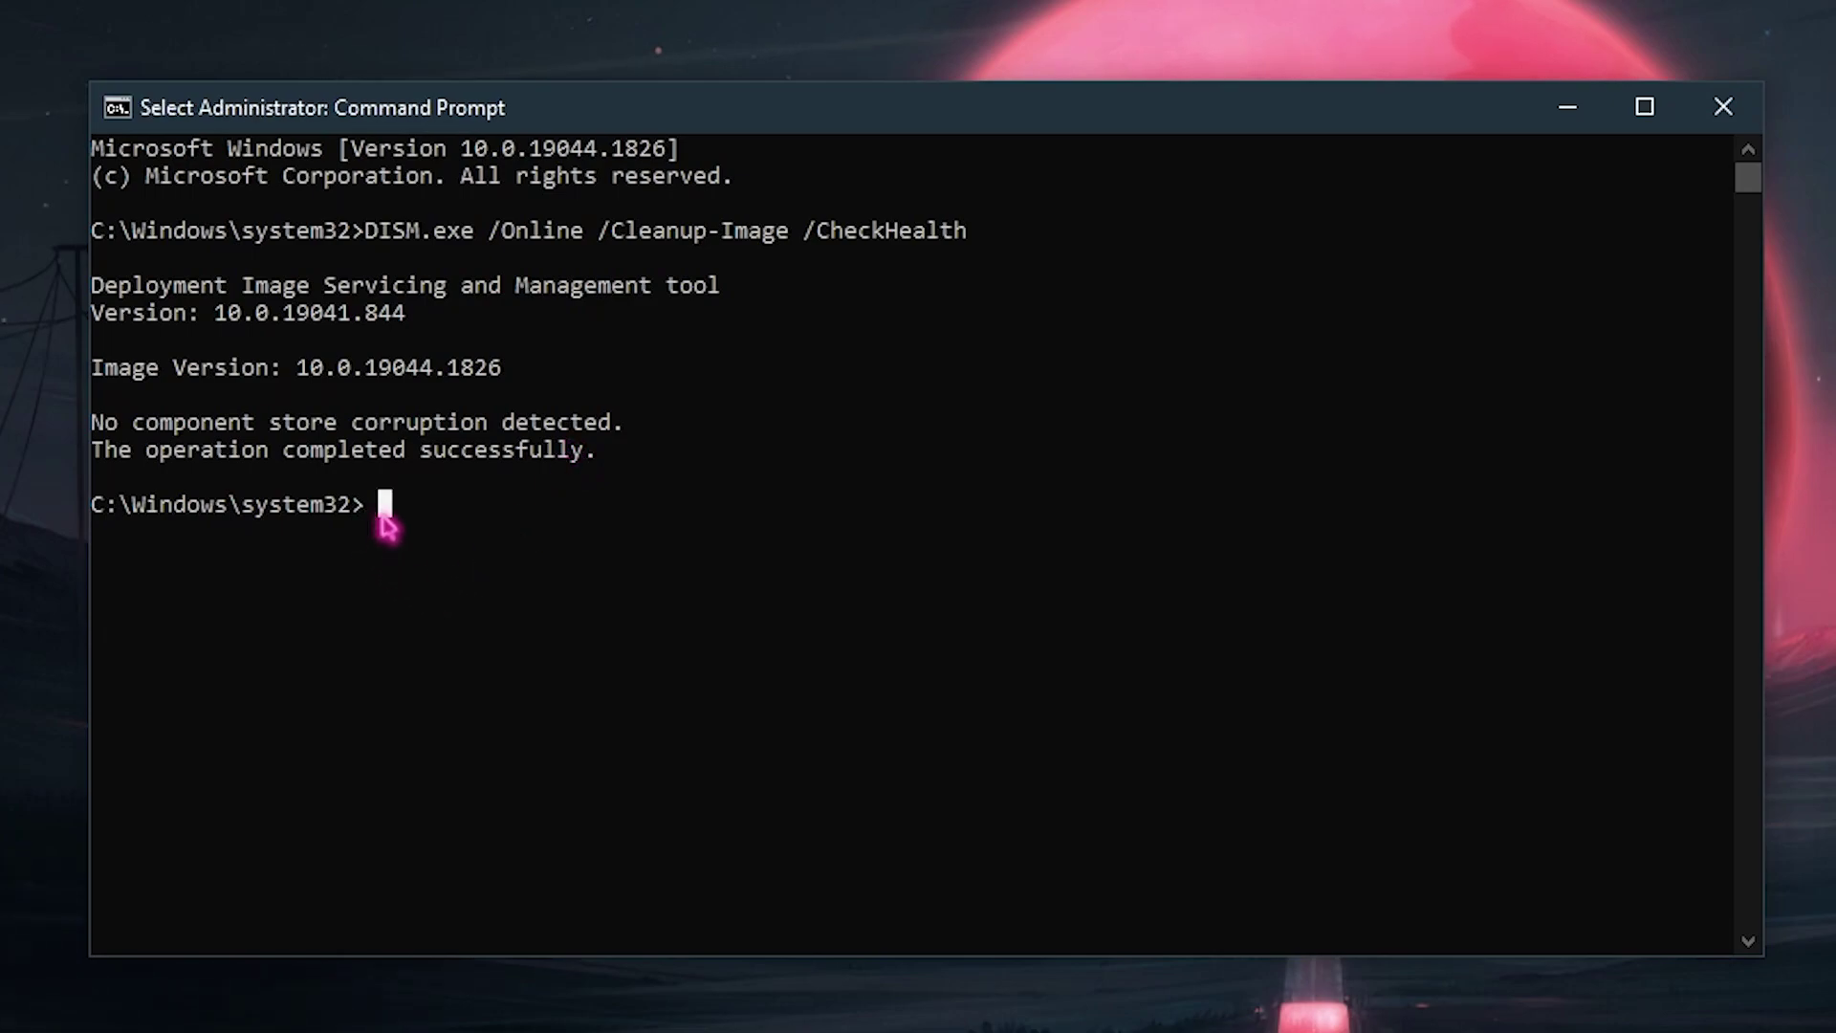
{"action": "type", "text": "DISM.exe /Online /Cleanup-Image /RestoreHealth"}
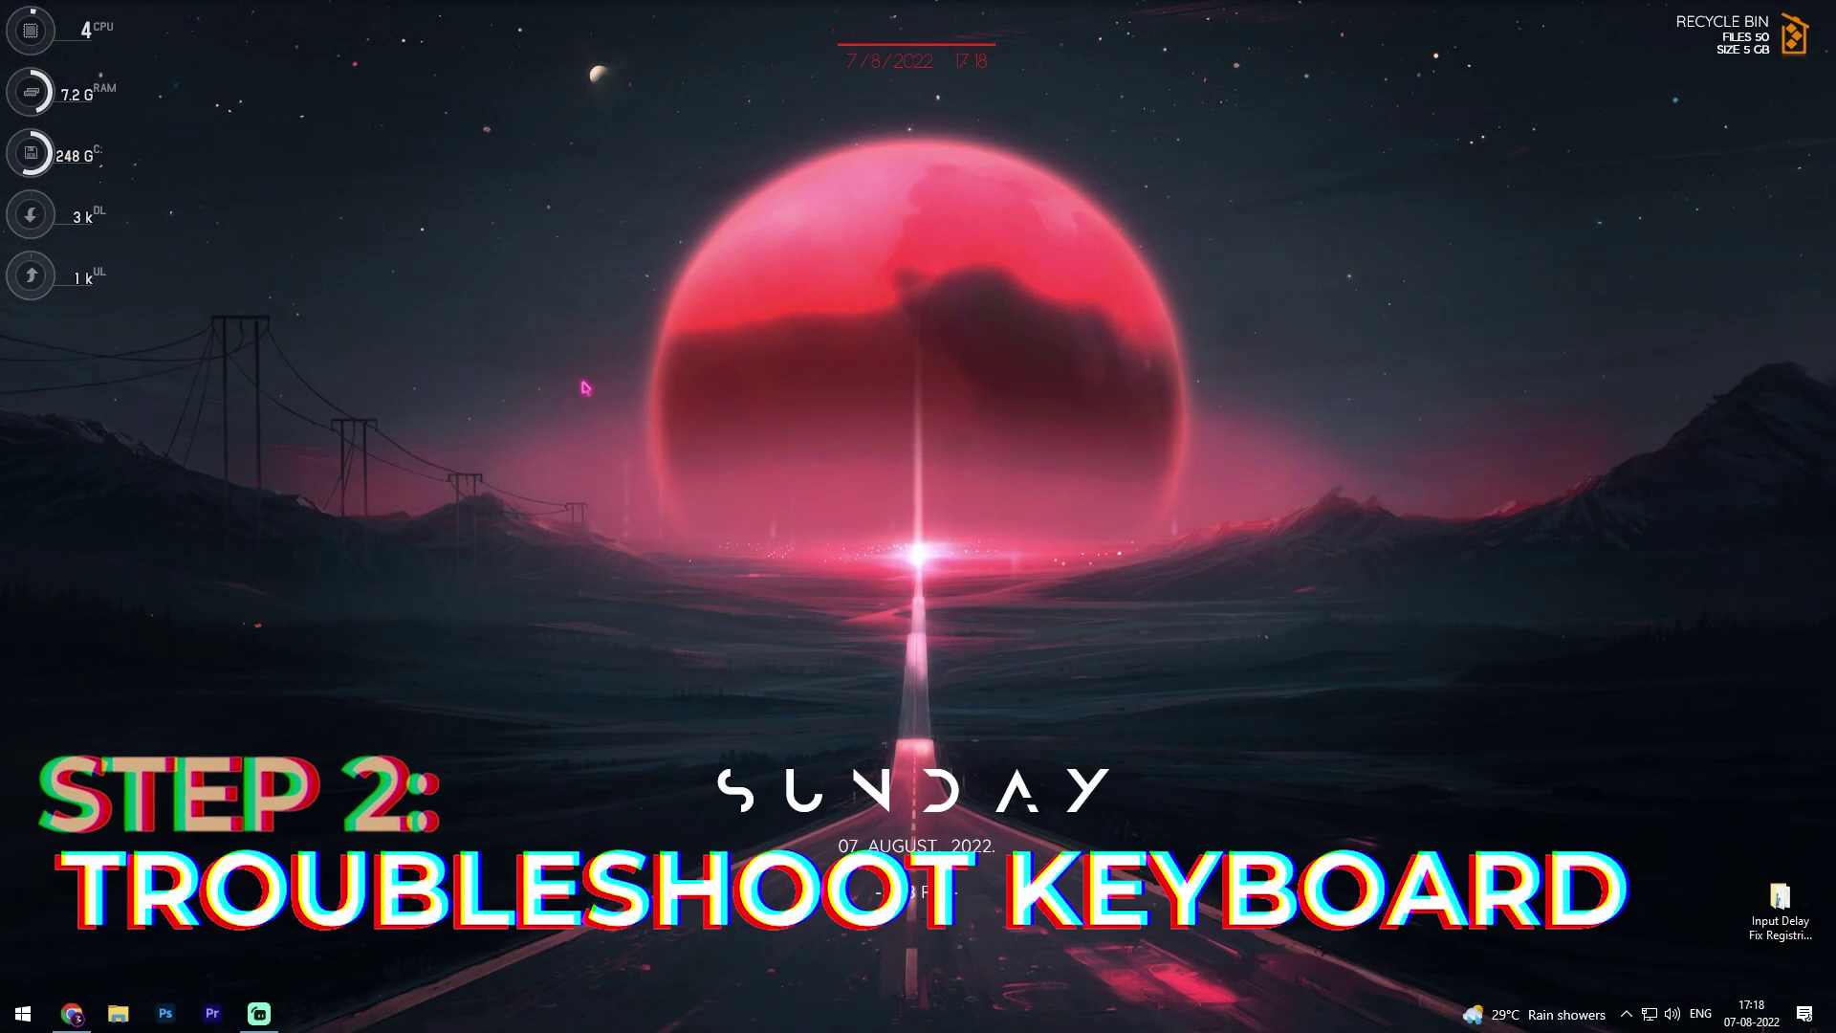
Open Troubleshoot settings and scroll the Additional troubleshooters list to find Keyboard.
{"action": "key", "text": "super"}
{"action": "type", "text": "tro"}
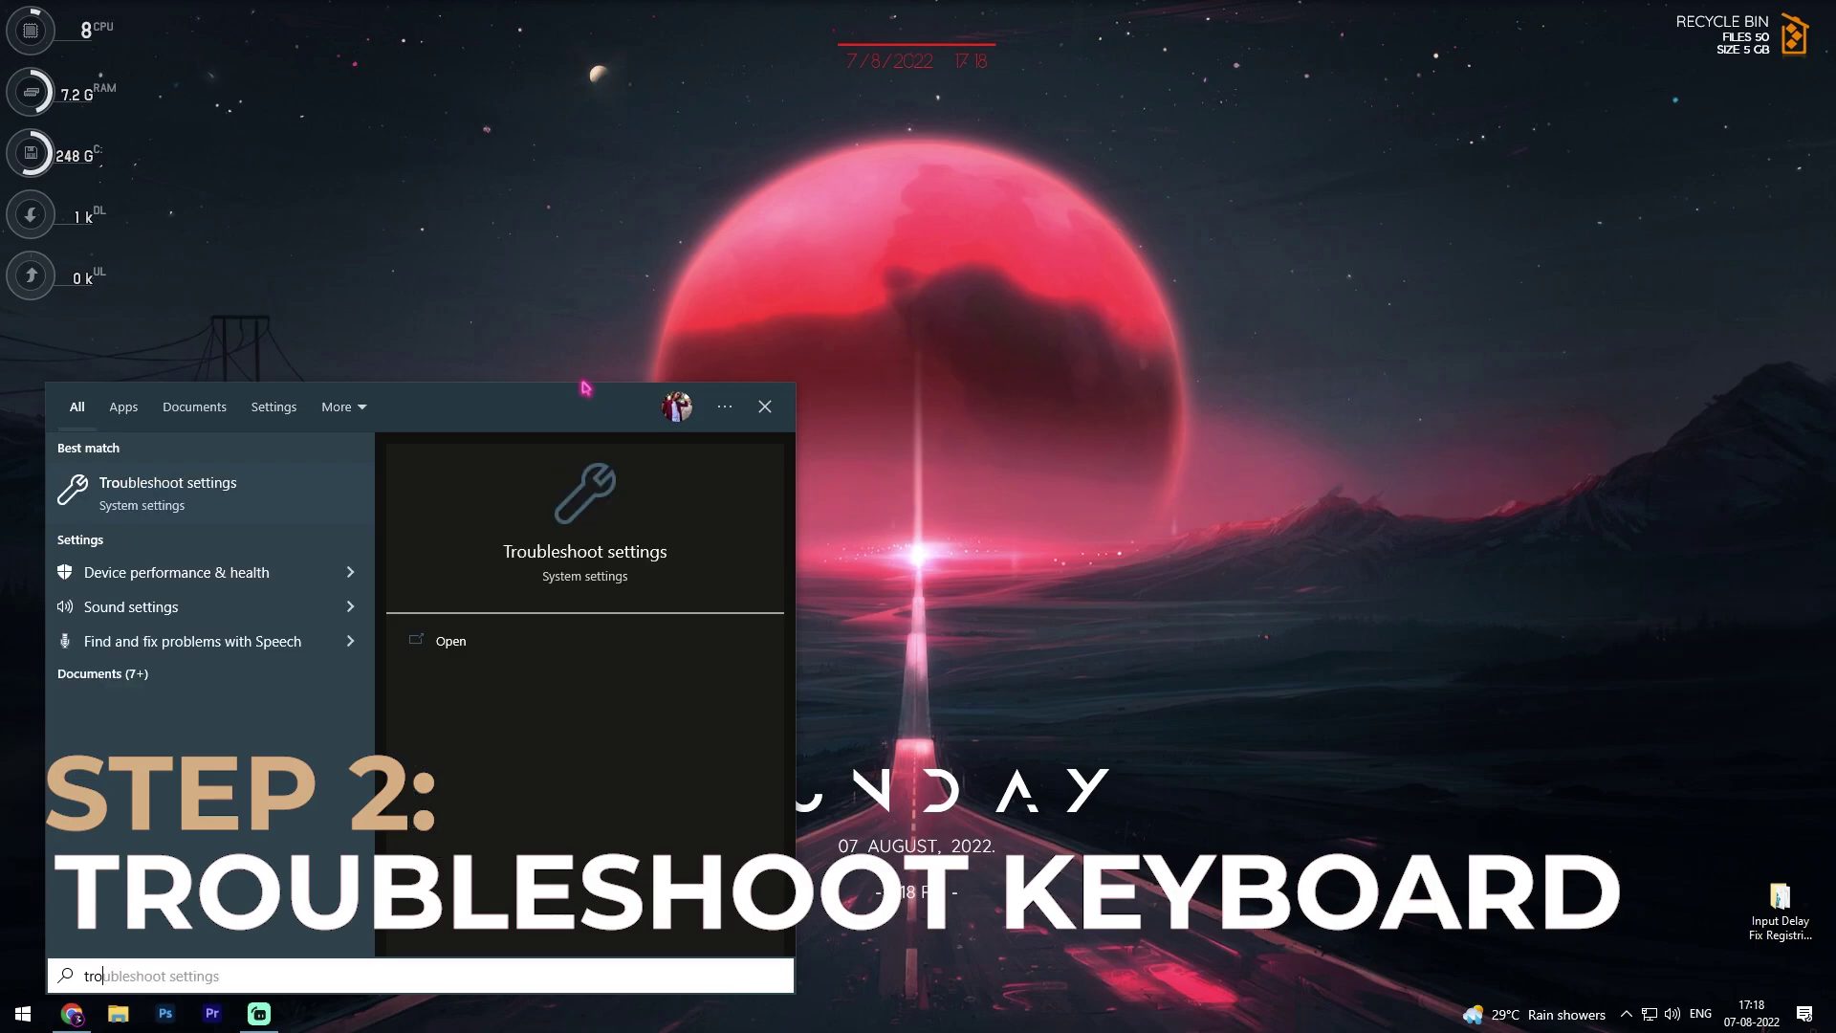
{"action": "key", "text": "Return"}
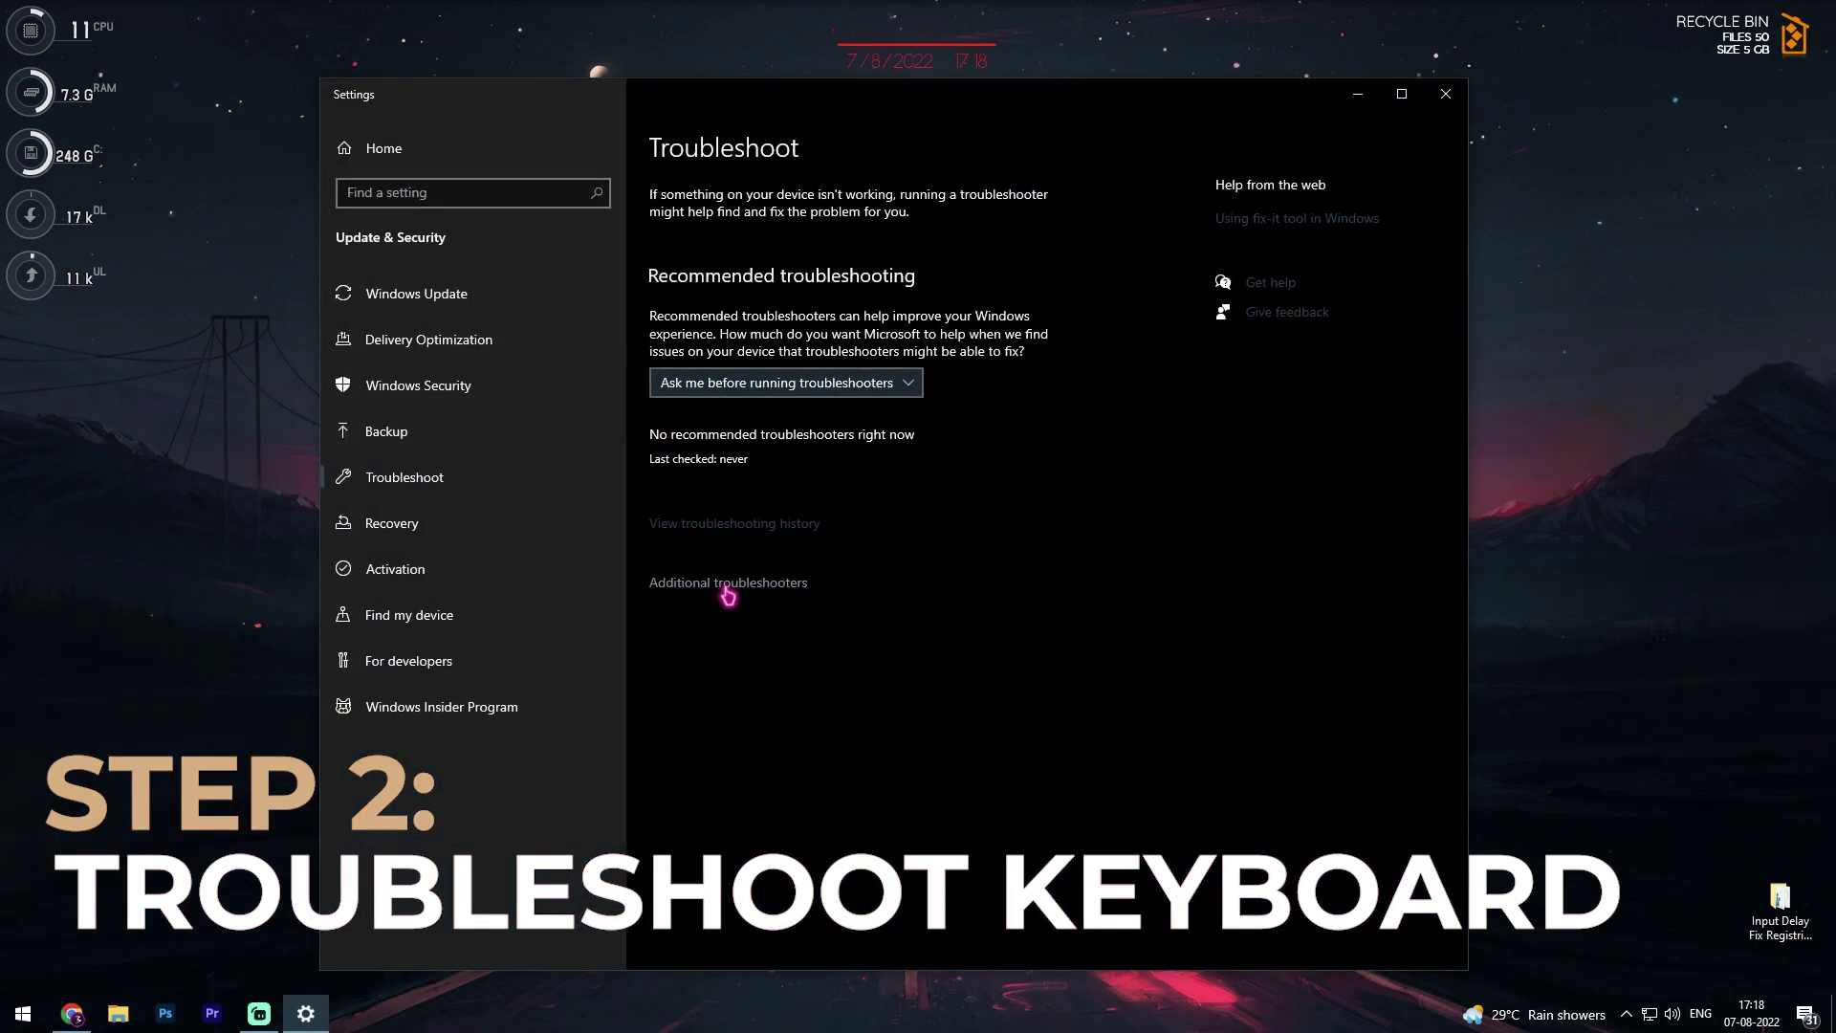
{"action": "left_click", "coordinate": [728, 583]}
{"action": "scroll", "coordinate": [520, 423], "scroll_direction": "down", "scroll_amount": 1}
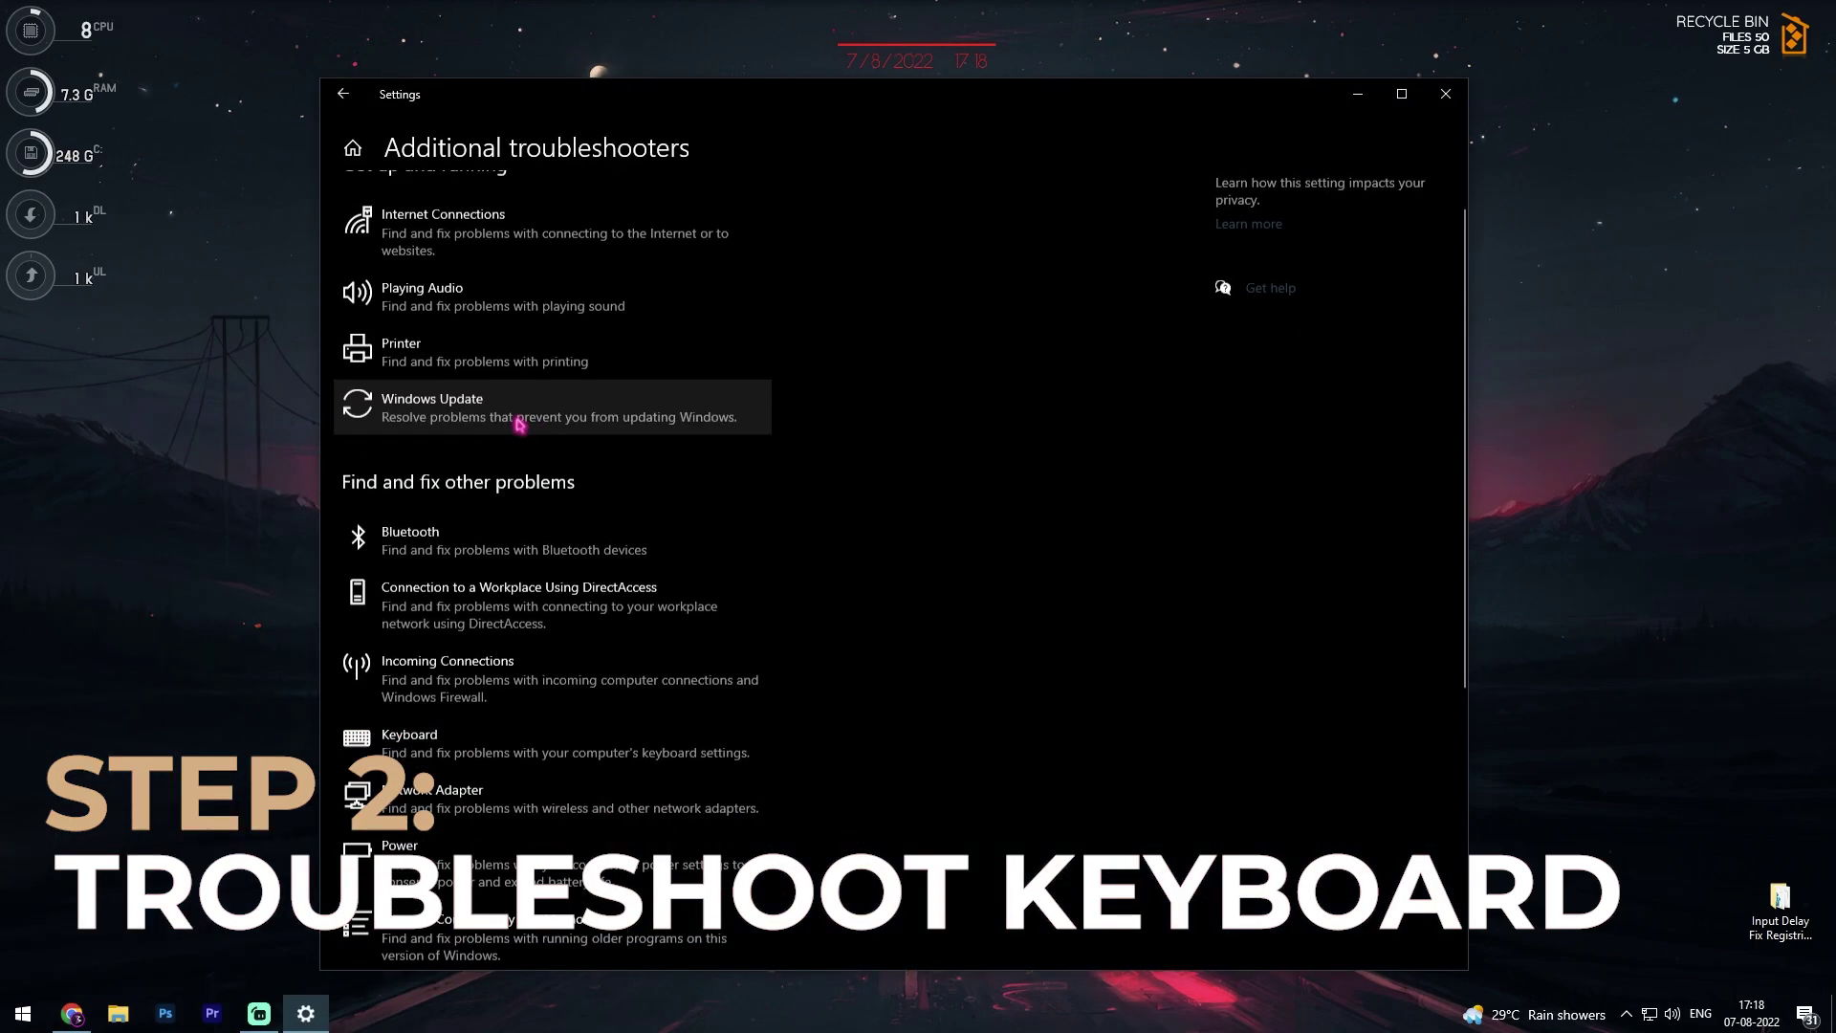
{"action": "scroll", "coordinate": [519, 423], "scroll_direction": "down", "scroll_amount": 1}
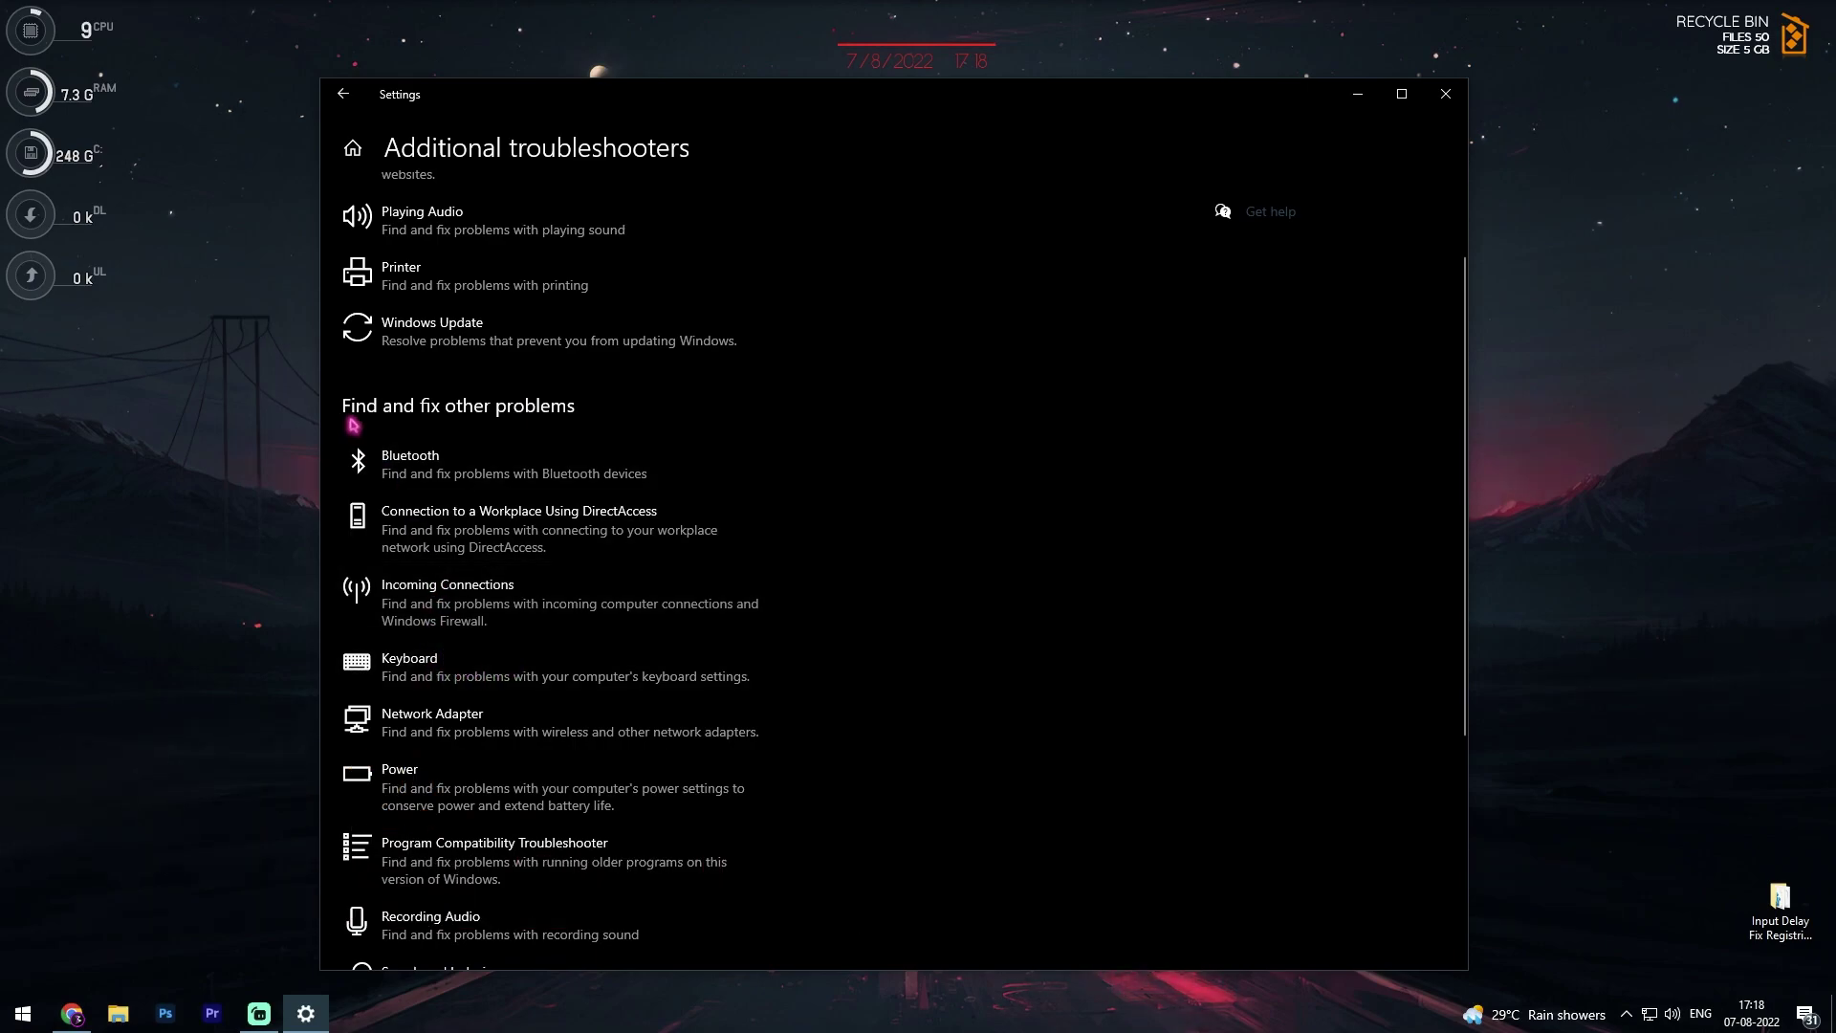
Run the Keyboard troubleshooter, close it when finished, and close Settings.
{"action": "left_click", "coordinate": [453, 665]}
{"action": "left_click", "coordinate": [677, 726]}
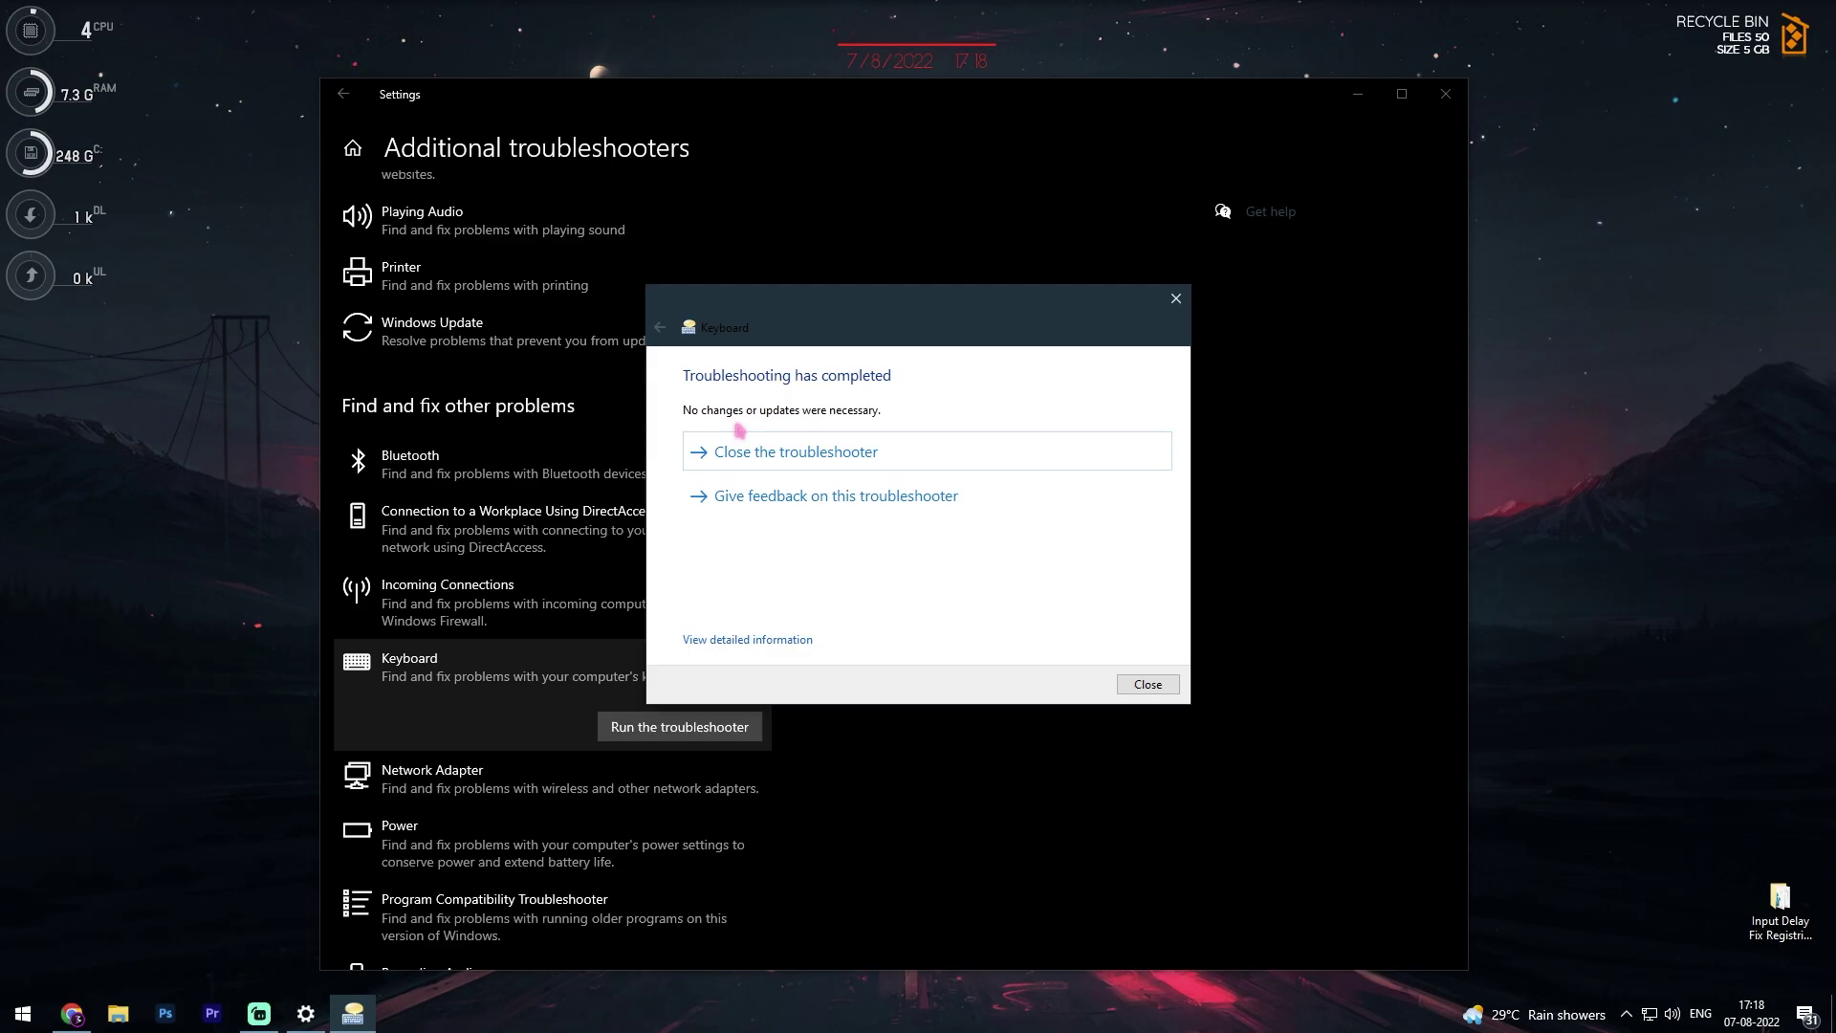
{"action": "left_click", "coordinate": [760, 447]}
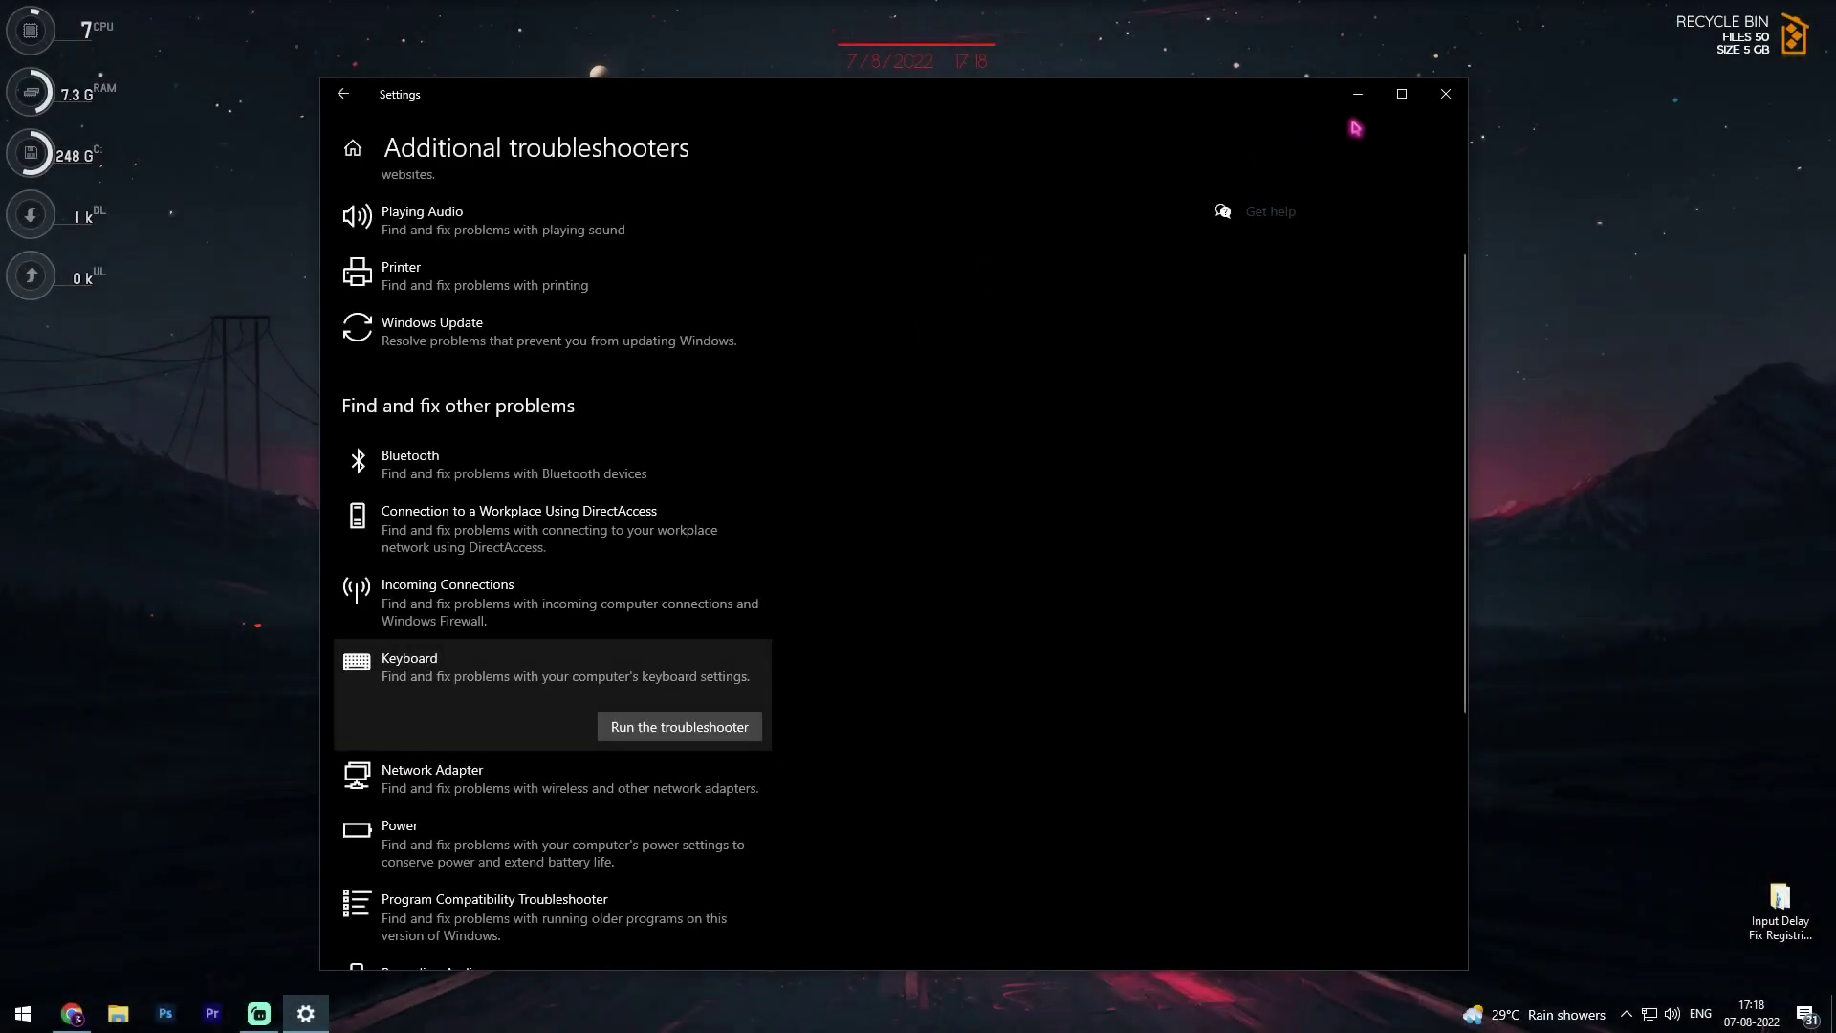
{"action": "left_click", "coordinate": [1445, 93]}
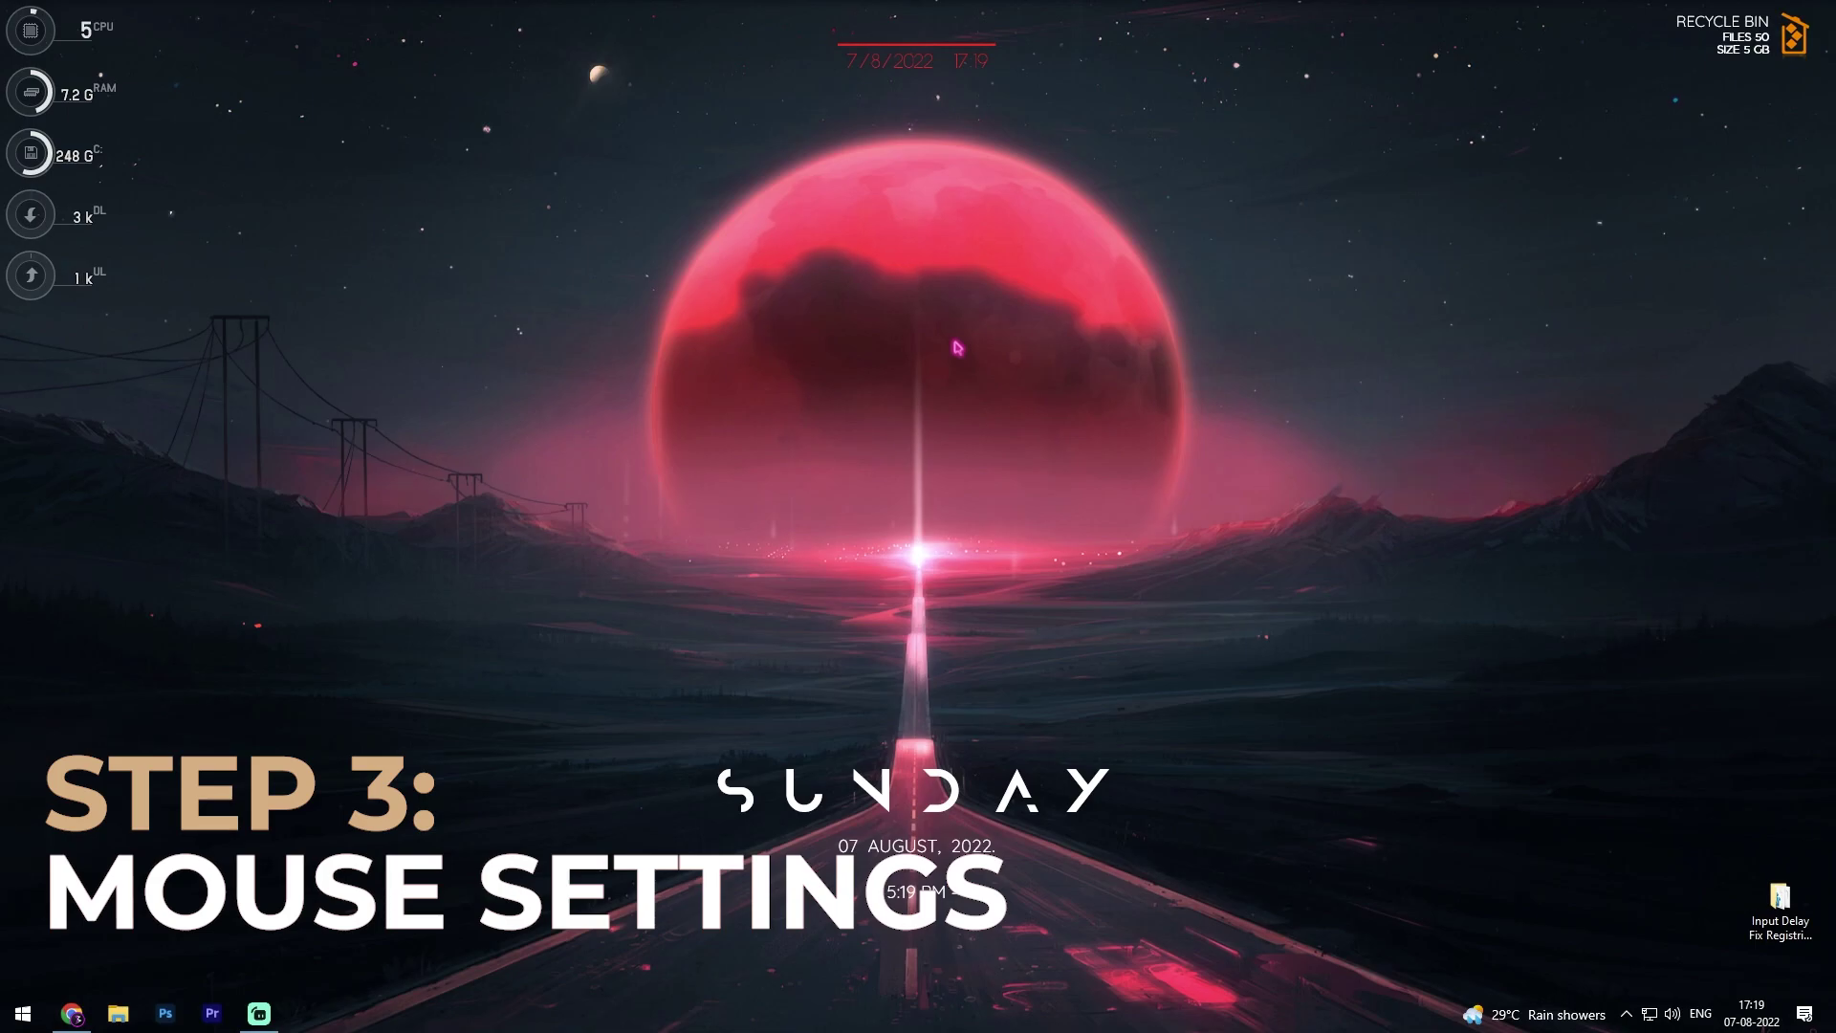
Untick Enhance pointer precision in Mouse Properties' Pointer Options and apply.
{"action": "key", "text": "super"}
{"action": "type", "text": "mouse"}
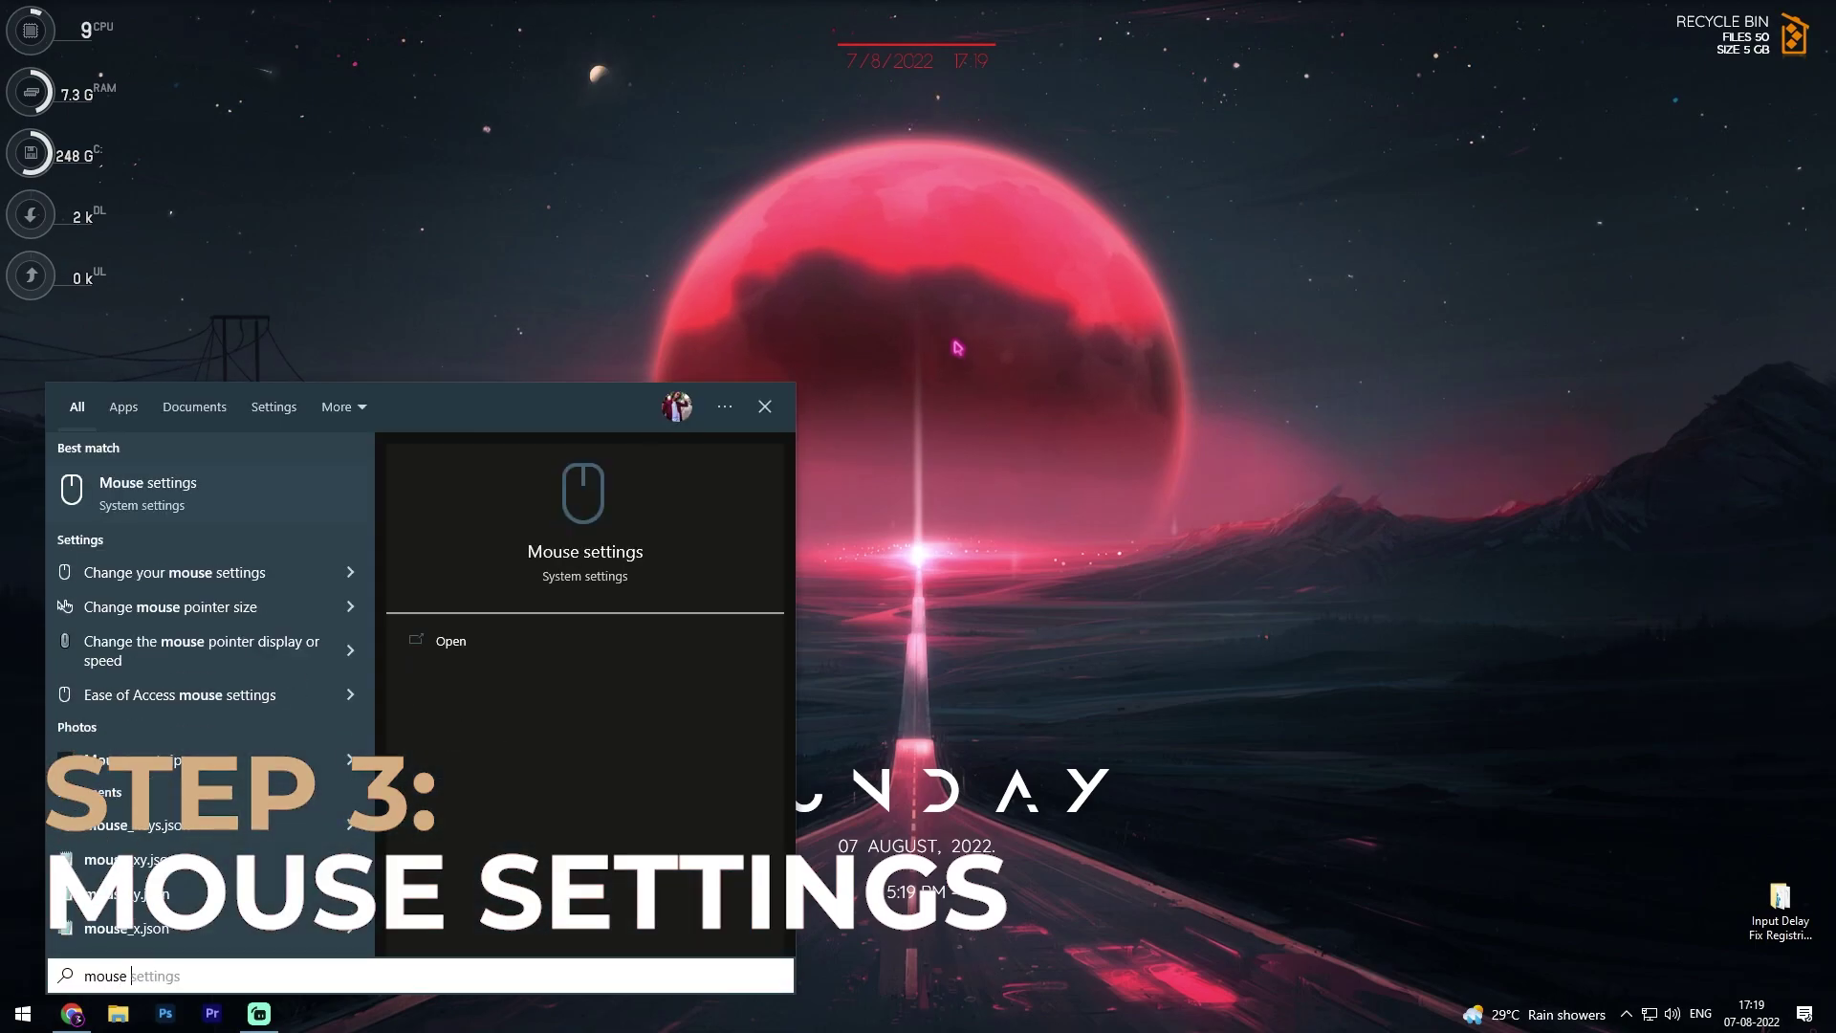
{"action": "key", "text": "Return"}
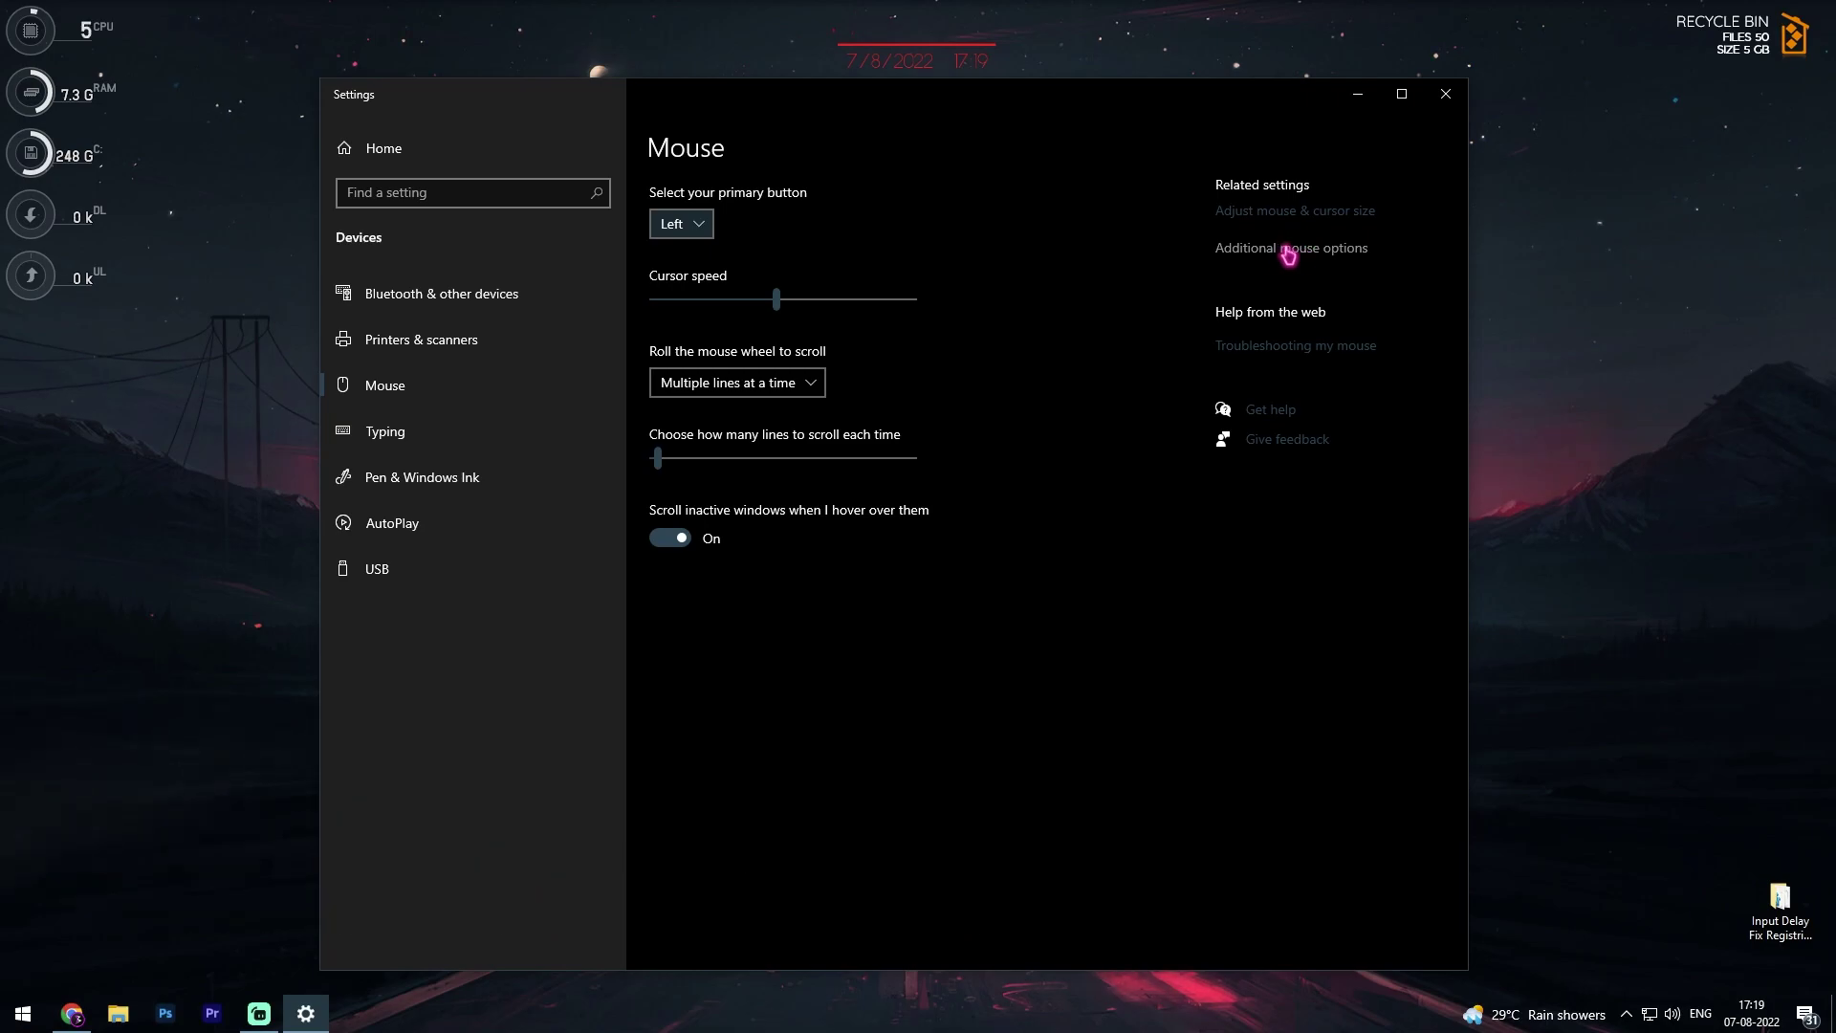
{"action": "left_click", "coordinate": [1288, 250]}
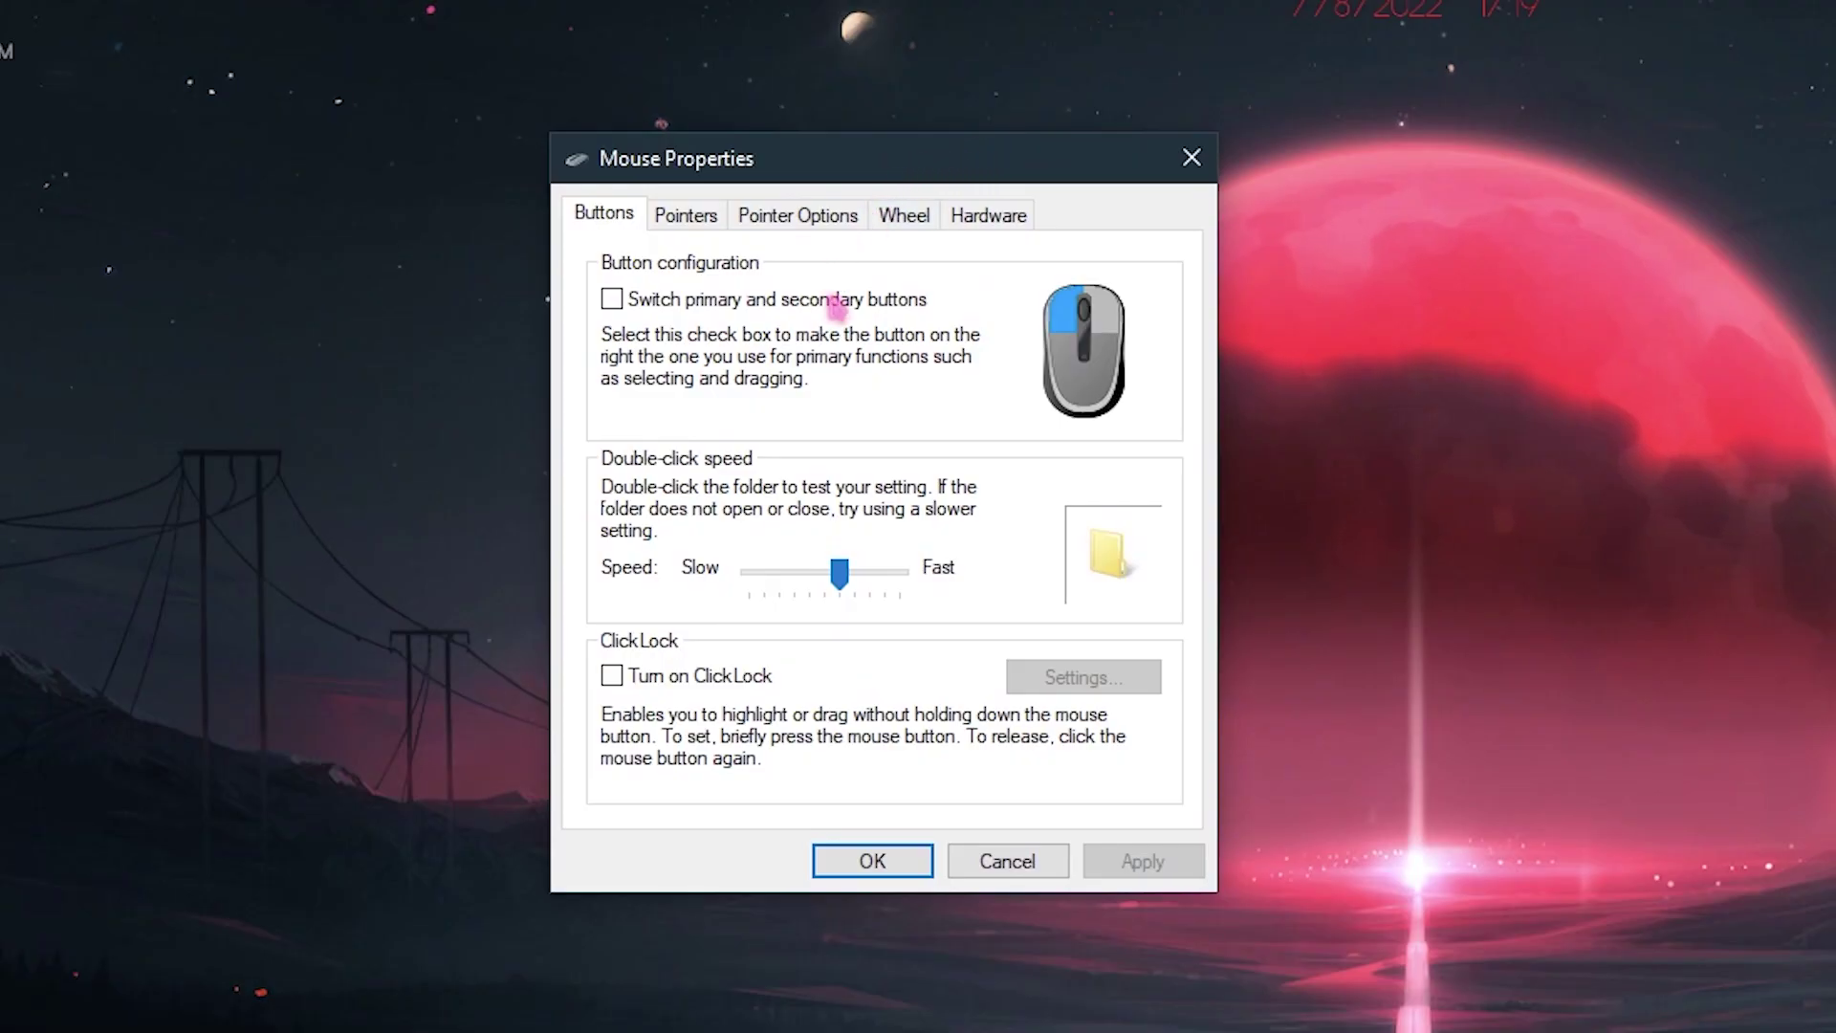
{"action": "left_click", "coordinate": [804, 218]}
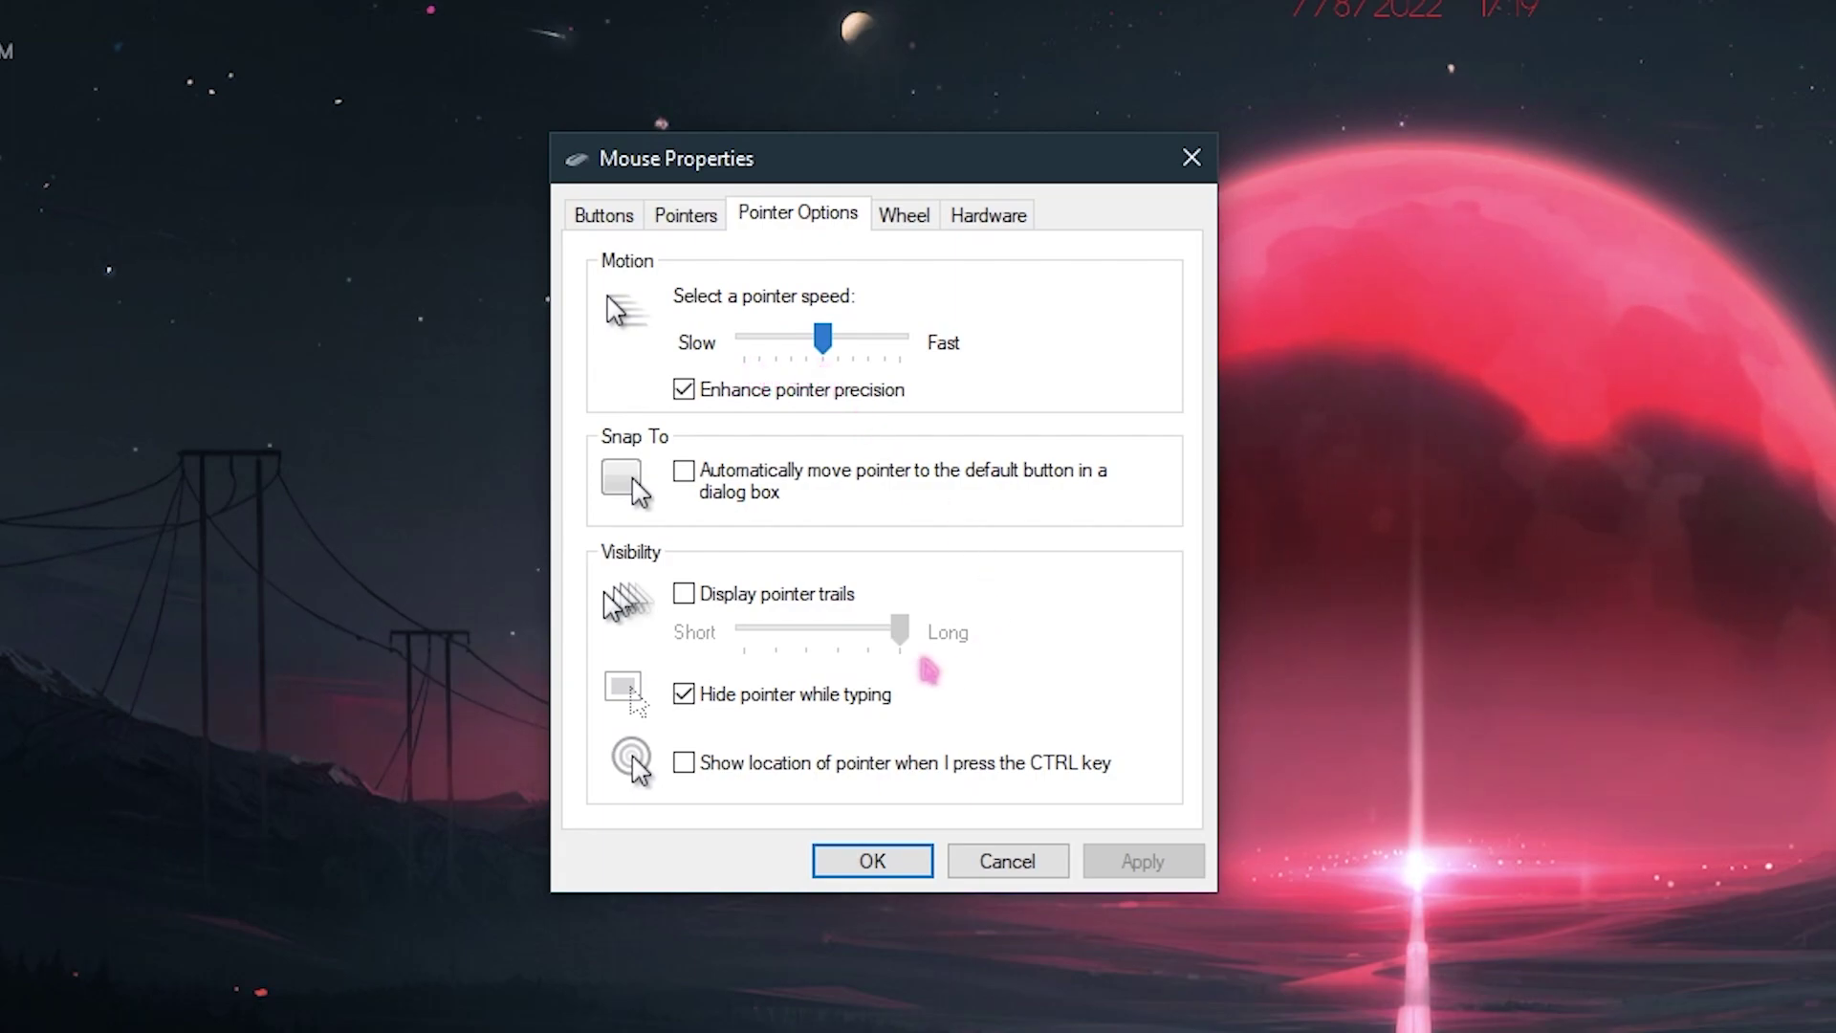
{"action": "left_click", "coordinate": [783, 394]}
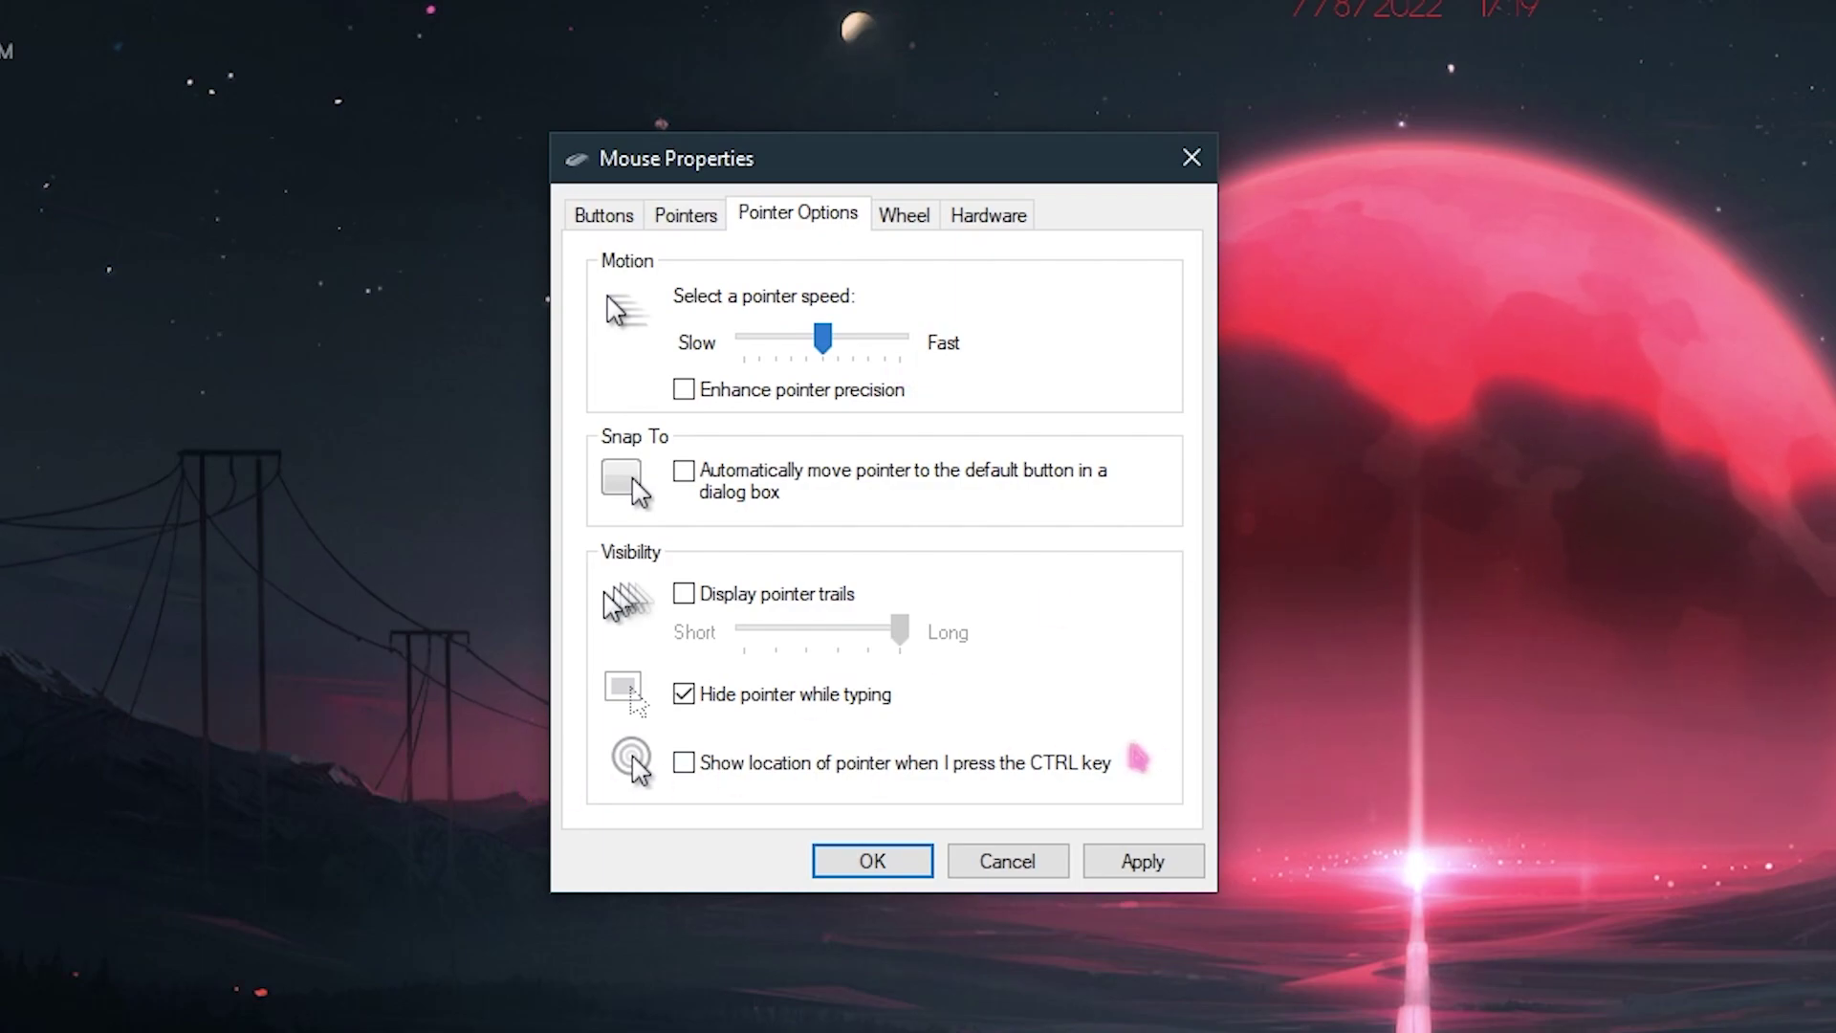
{"action": "left_click", "coordinate": [1138, 854]}
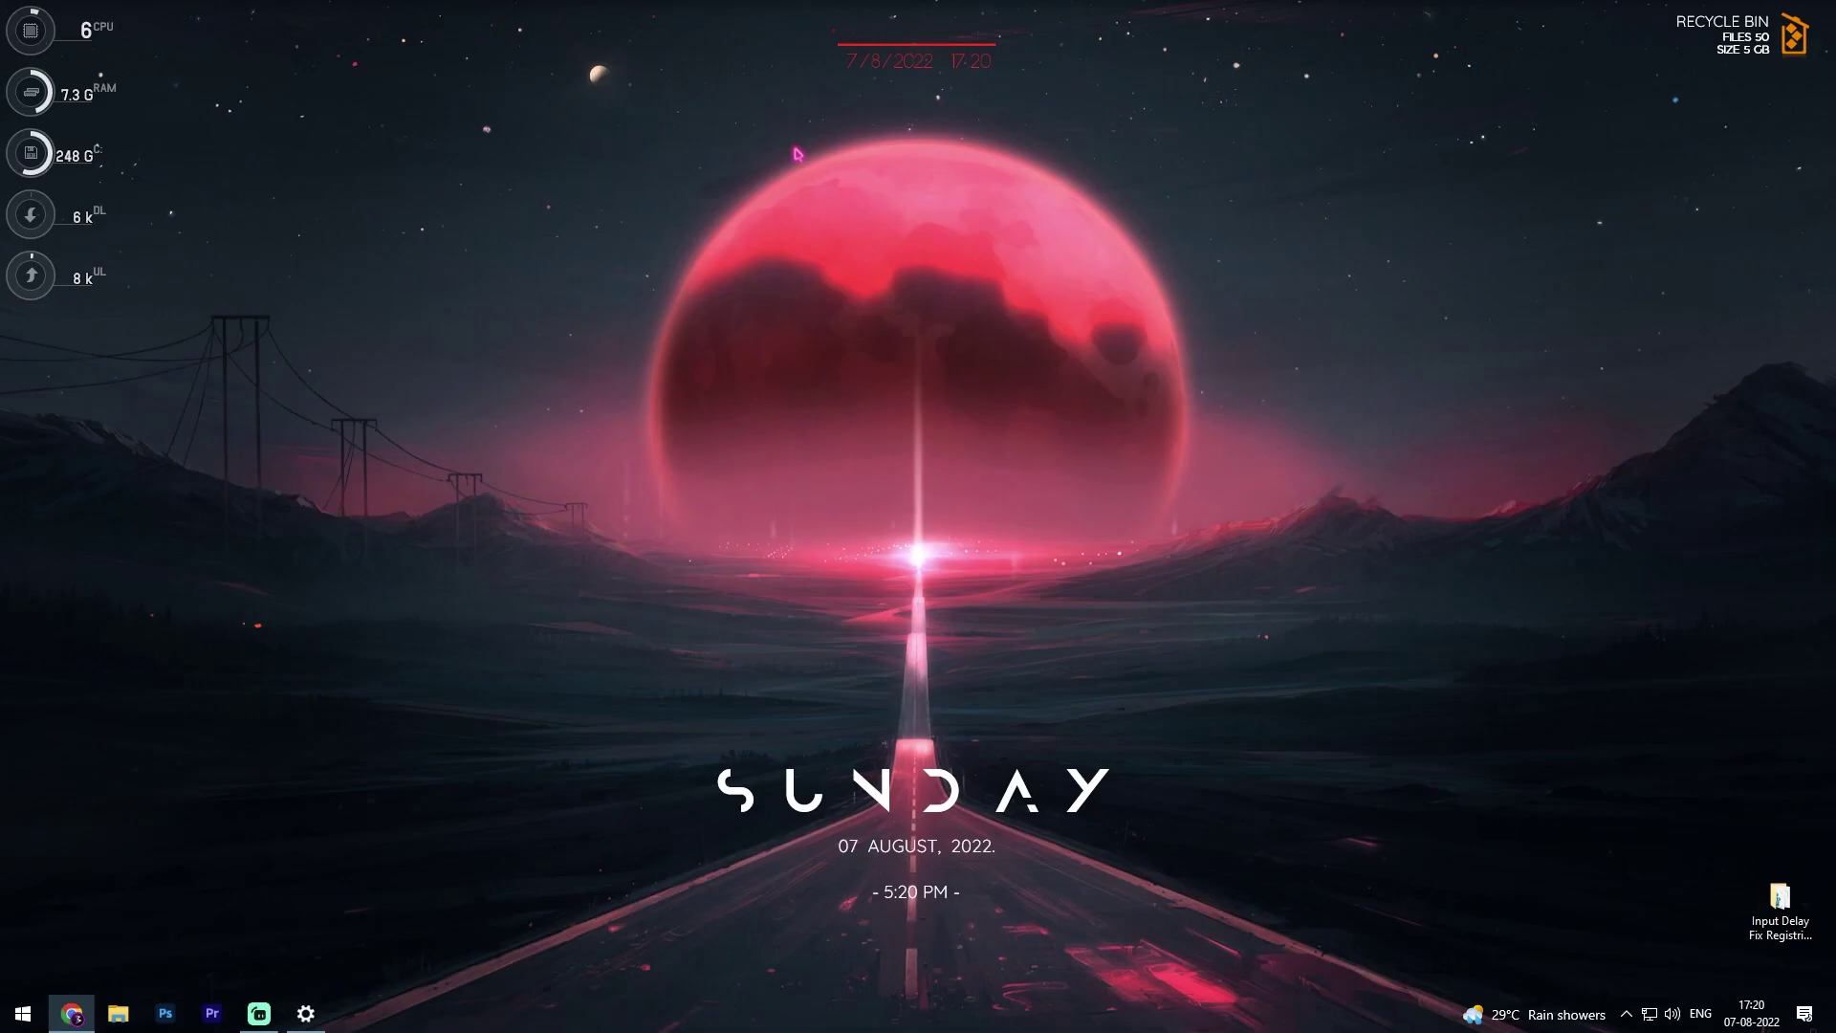
Open Keyboard Properties with 'control keyboard' and confirm the Fast repeat rate with OK.
{"action": "key", "text": "super+r"}
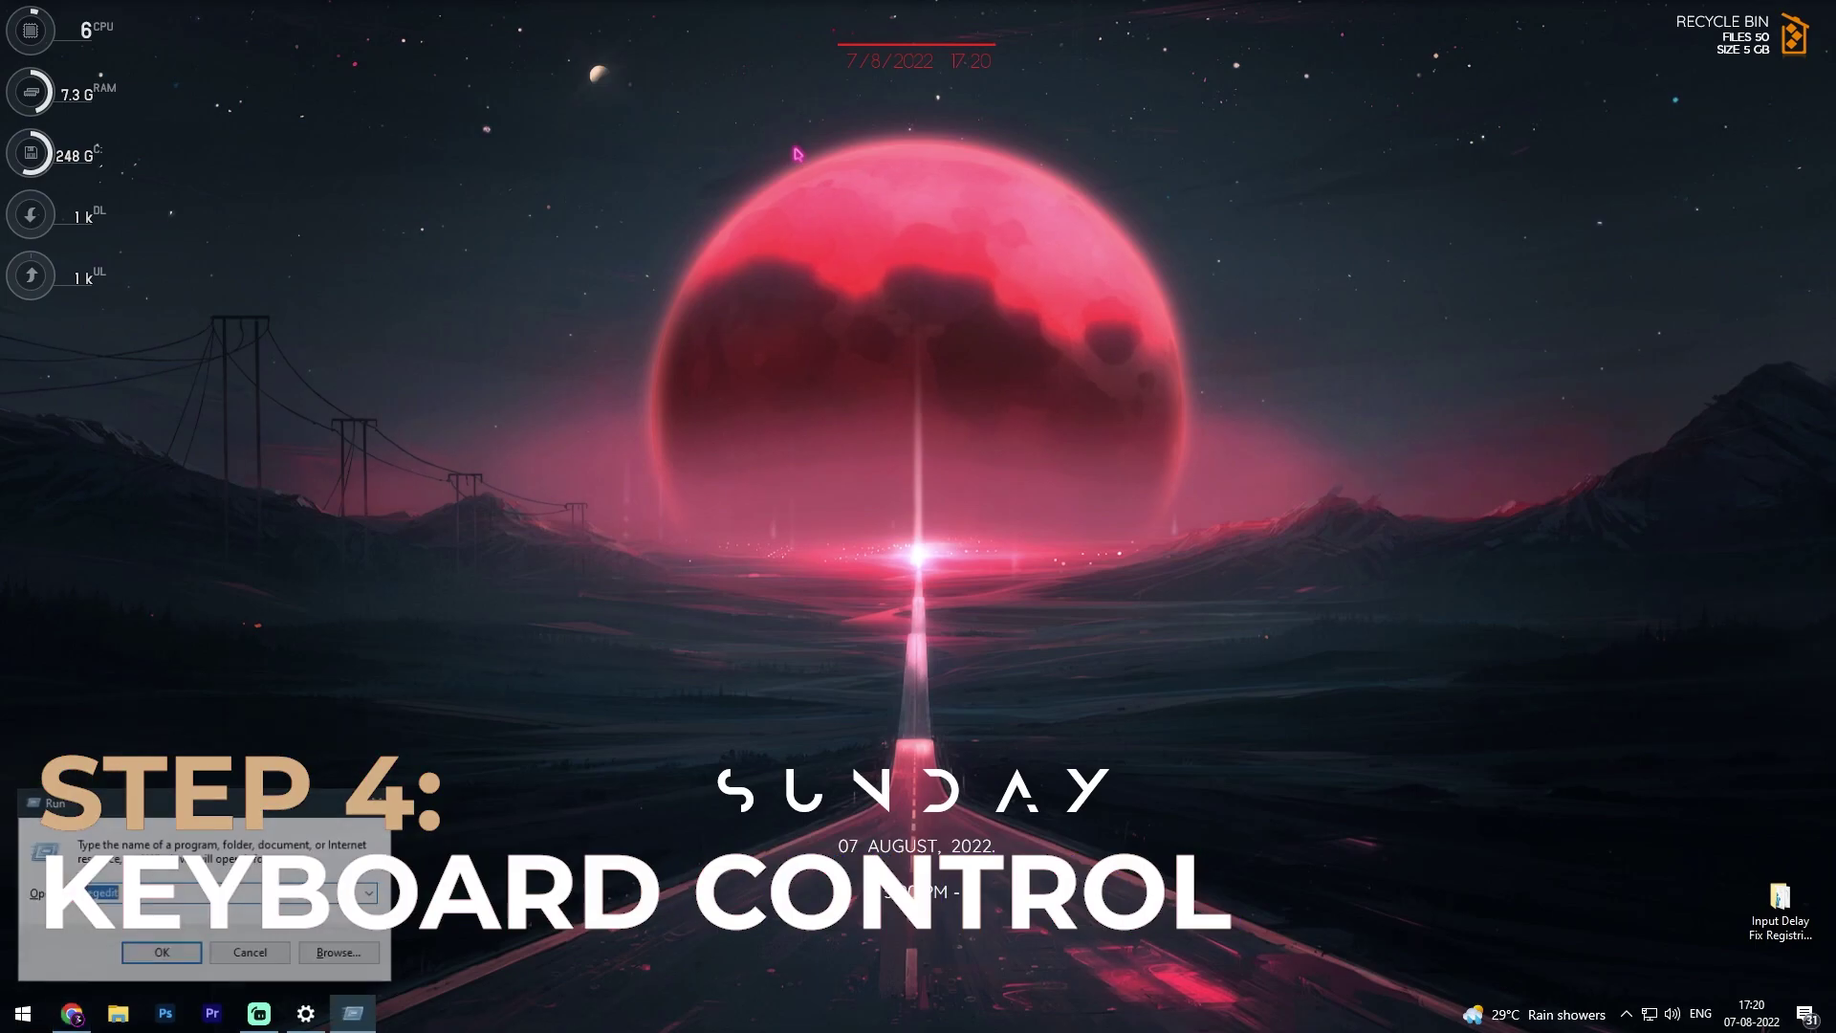
{"action": "left_click_drag", "start_coordinate": [177, 806], "coordinate": [536, 419]}
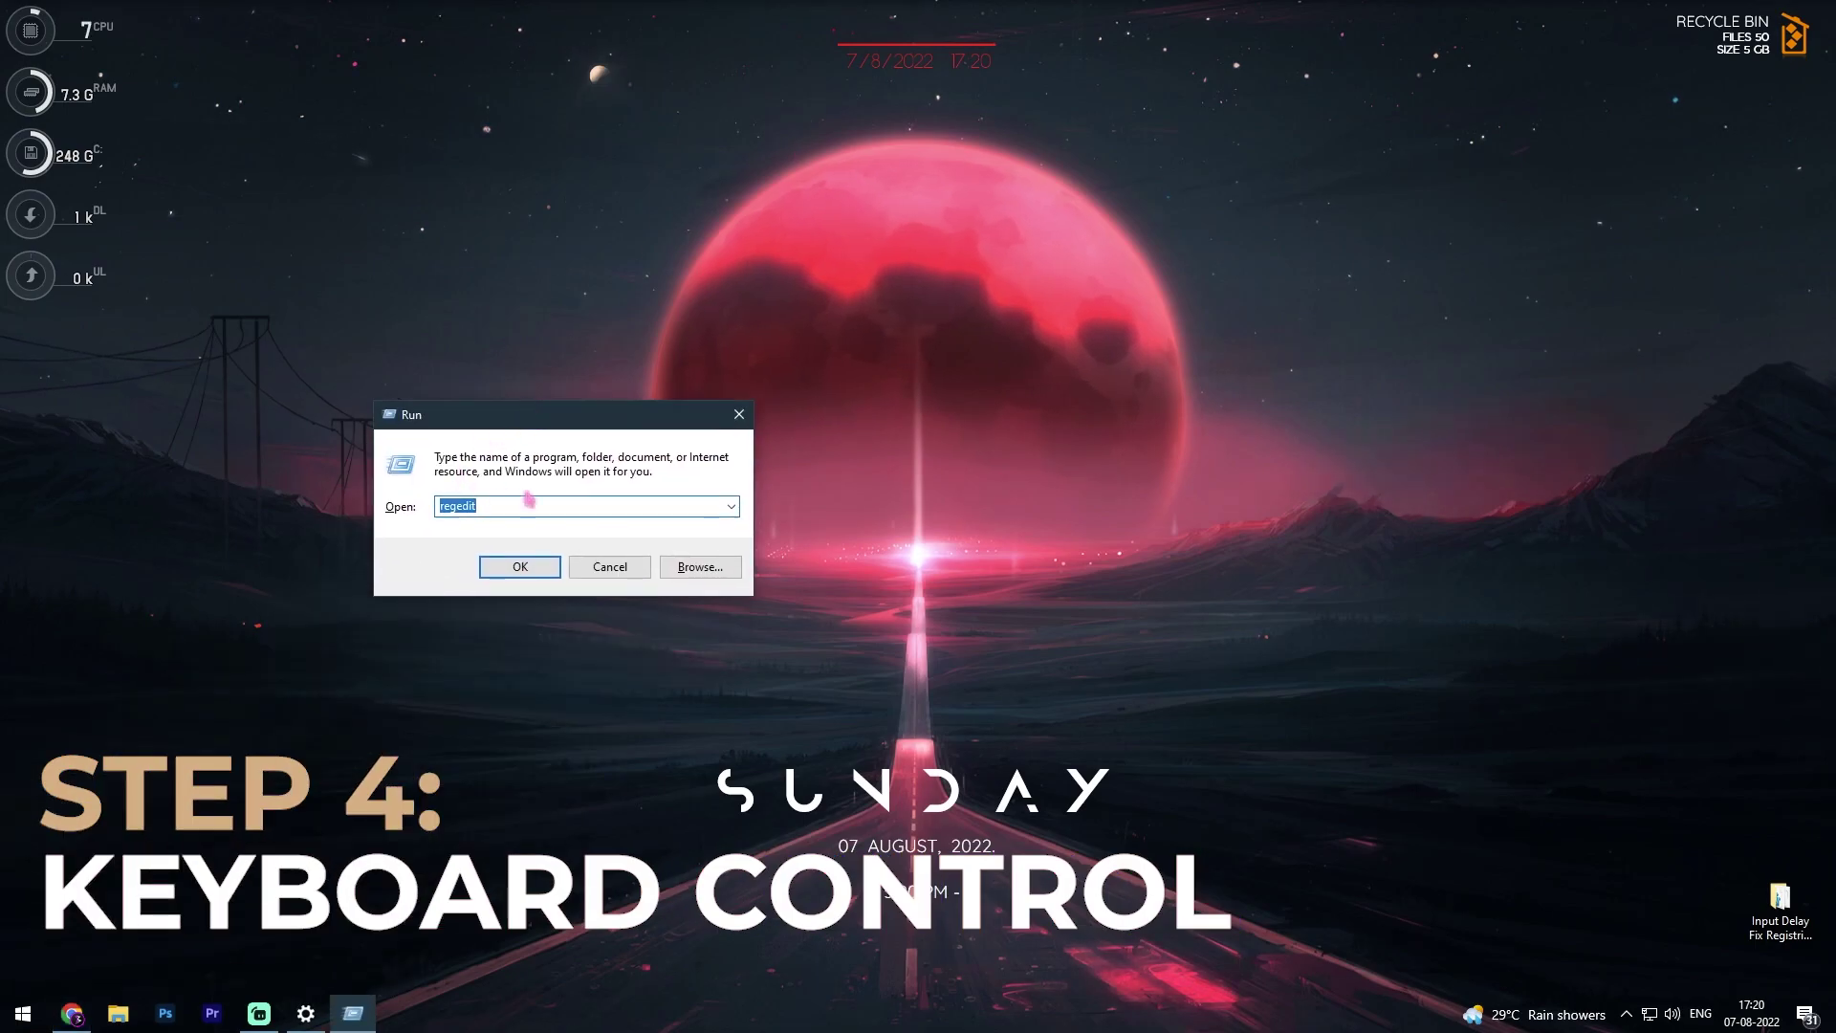
{"action": "key", "text": "BackSpace"}
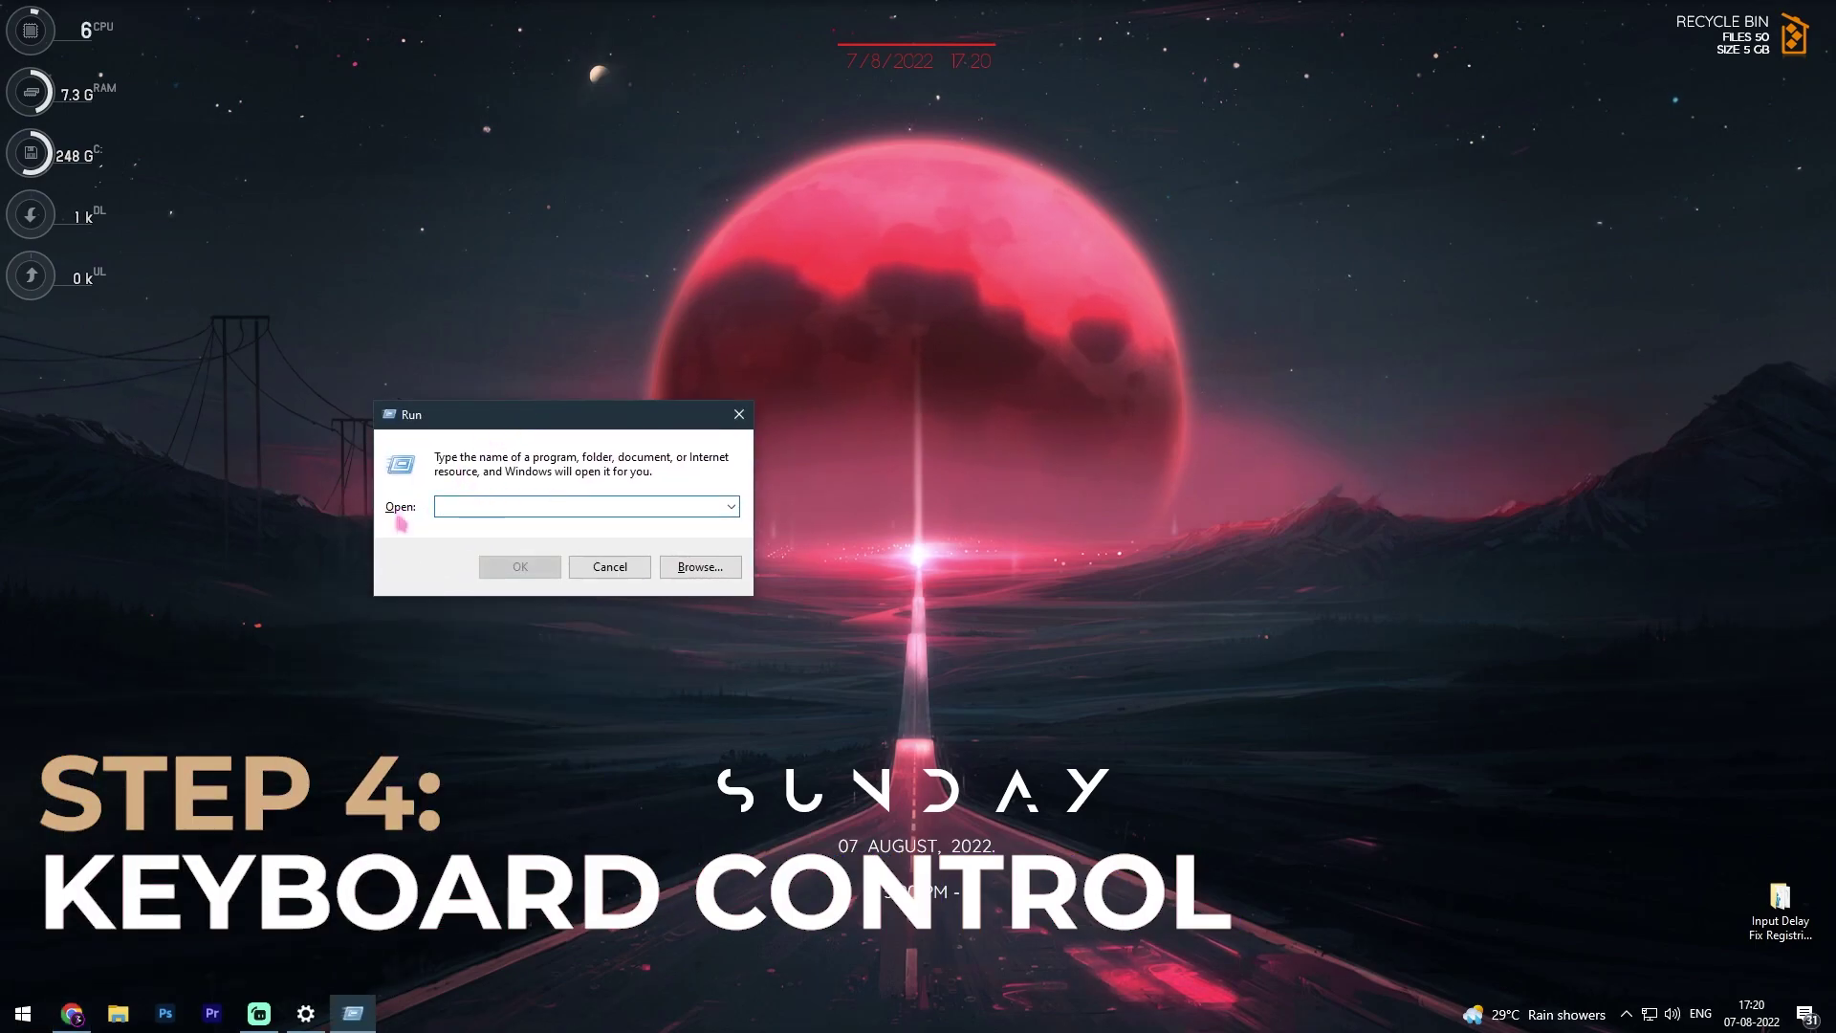
{"action": "type", "text": "control keyboard"}
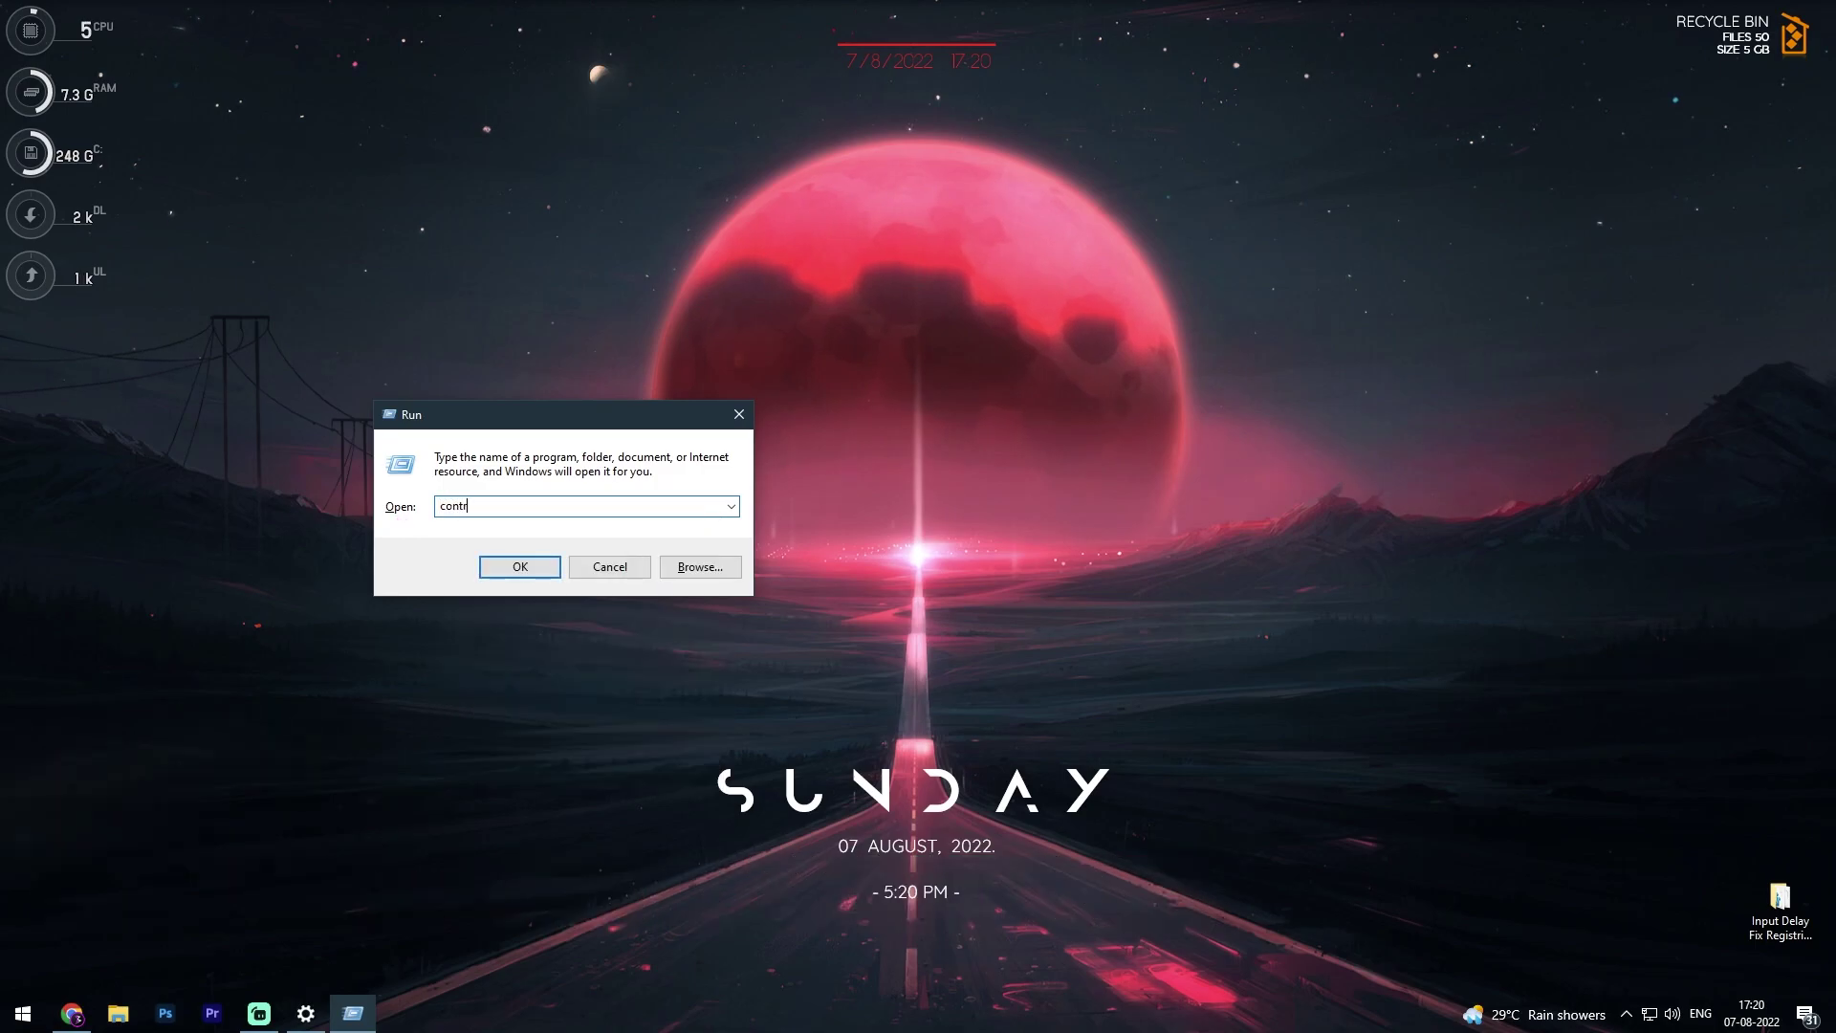
{"action": "key", "text": "Return"}
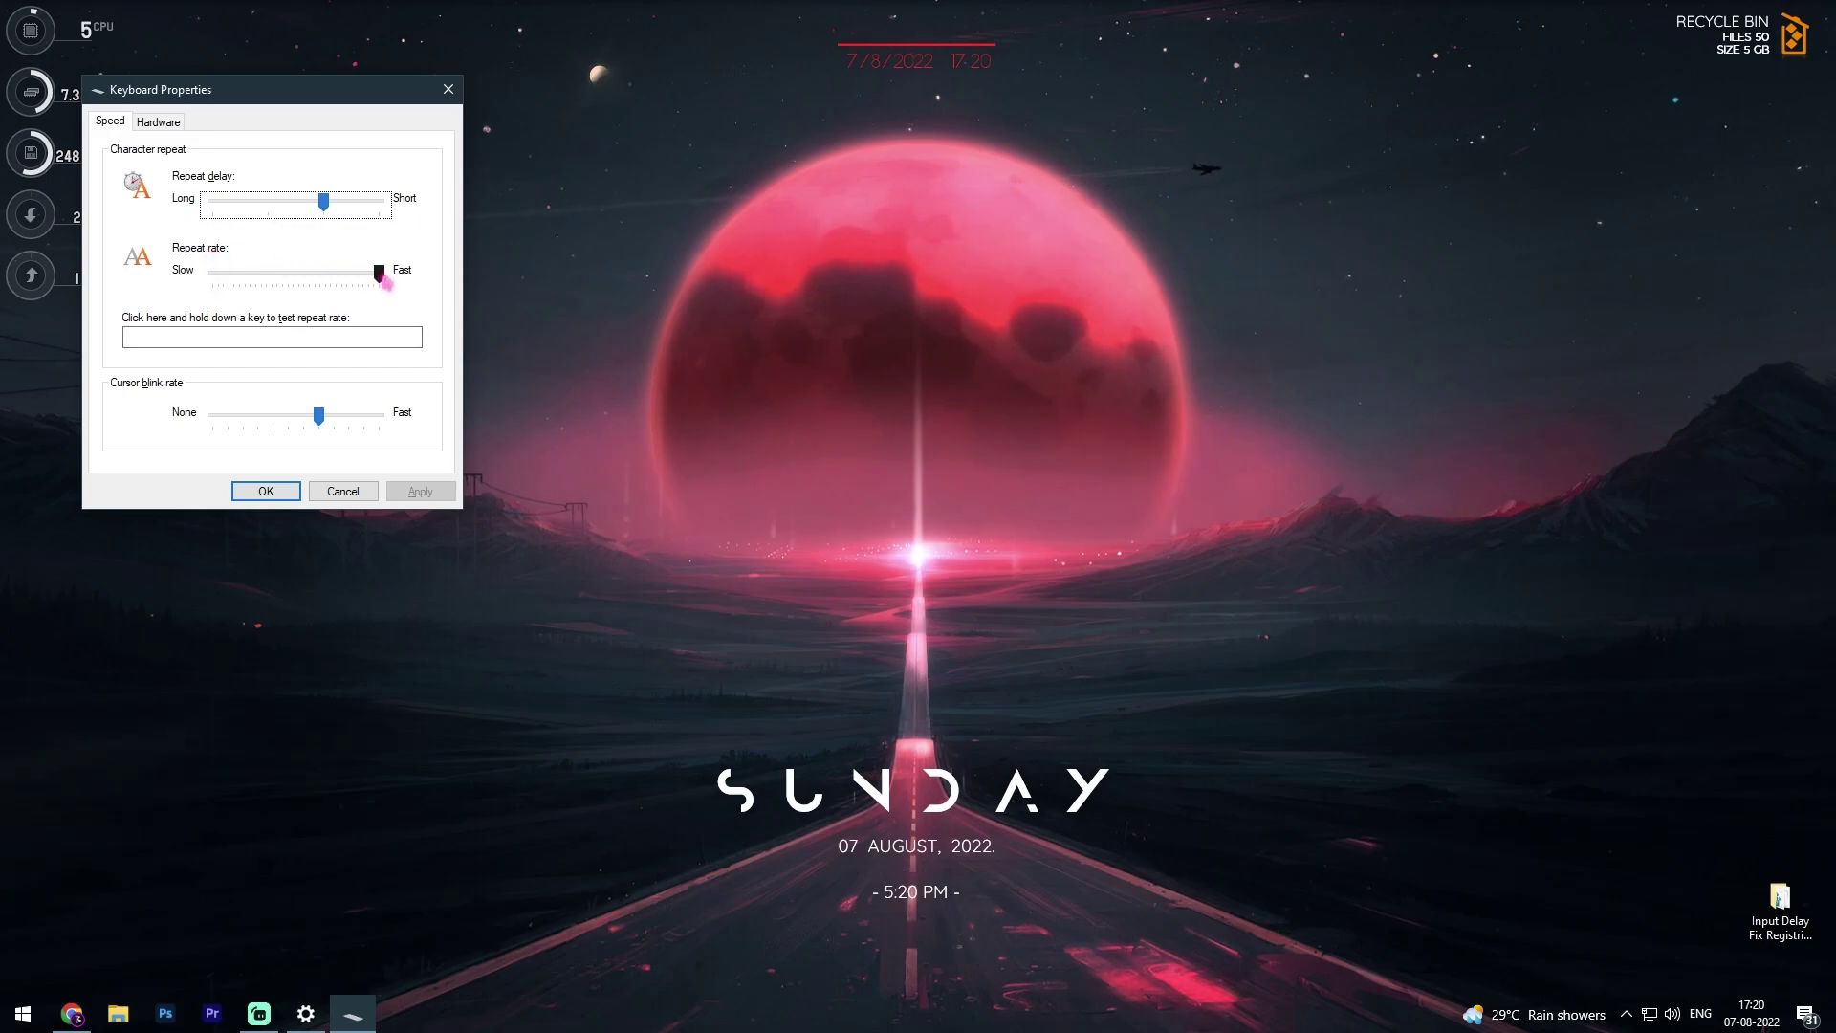
{"action": "left_click", "coordinate": [258, 489]}
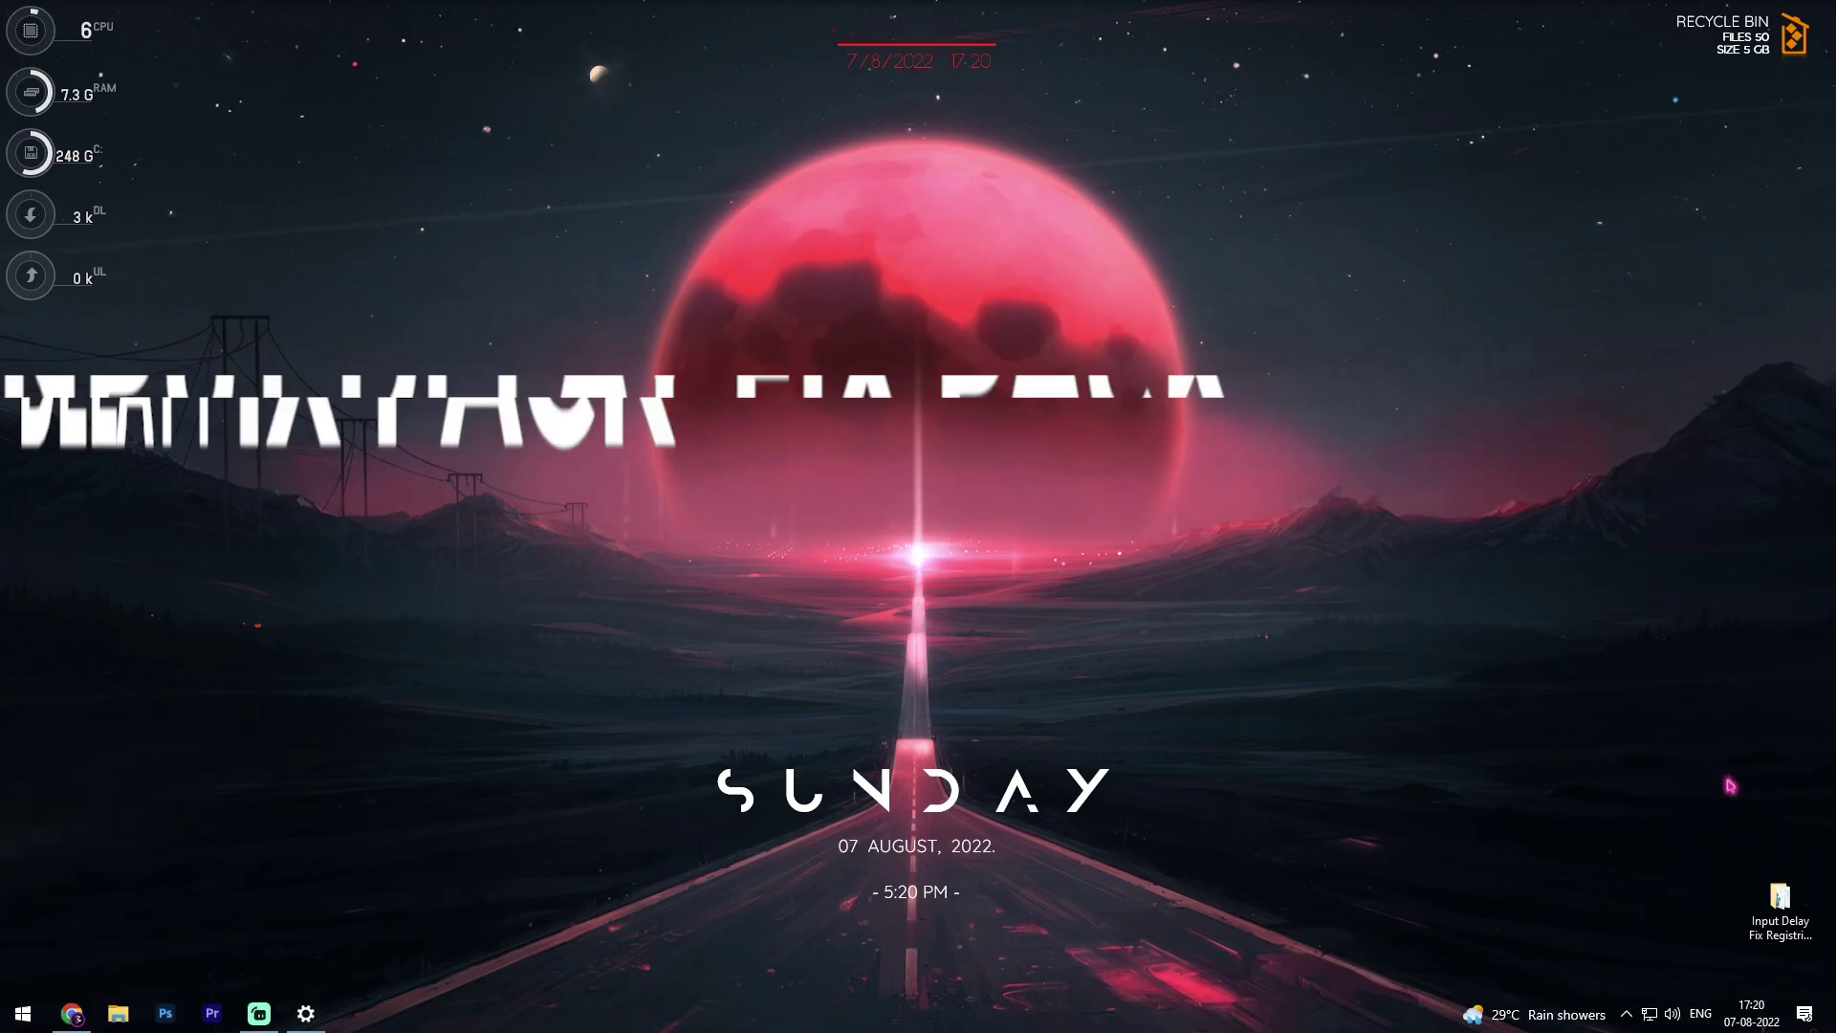
{"action": "left_click", "coordinate": [1779, 903]}
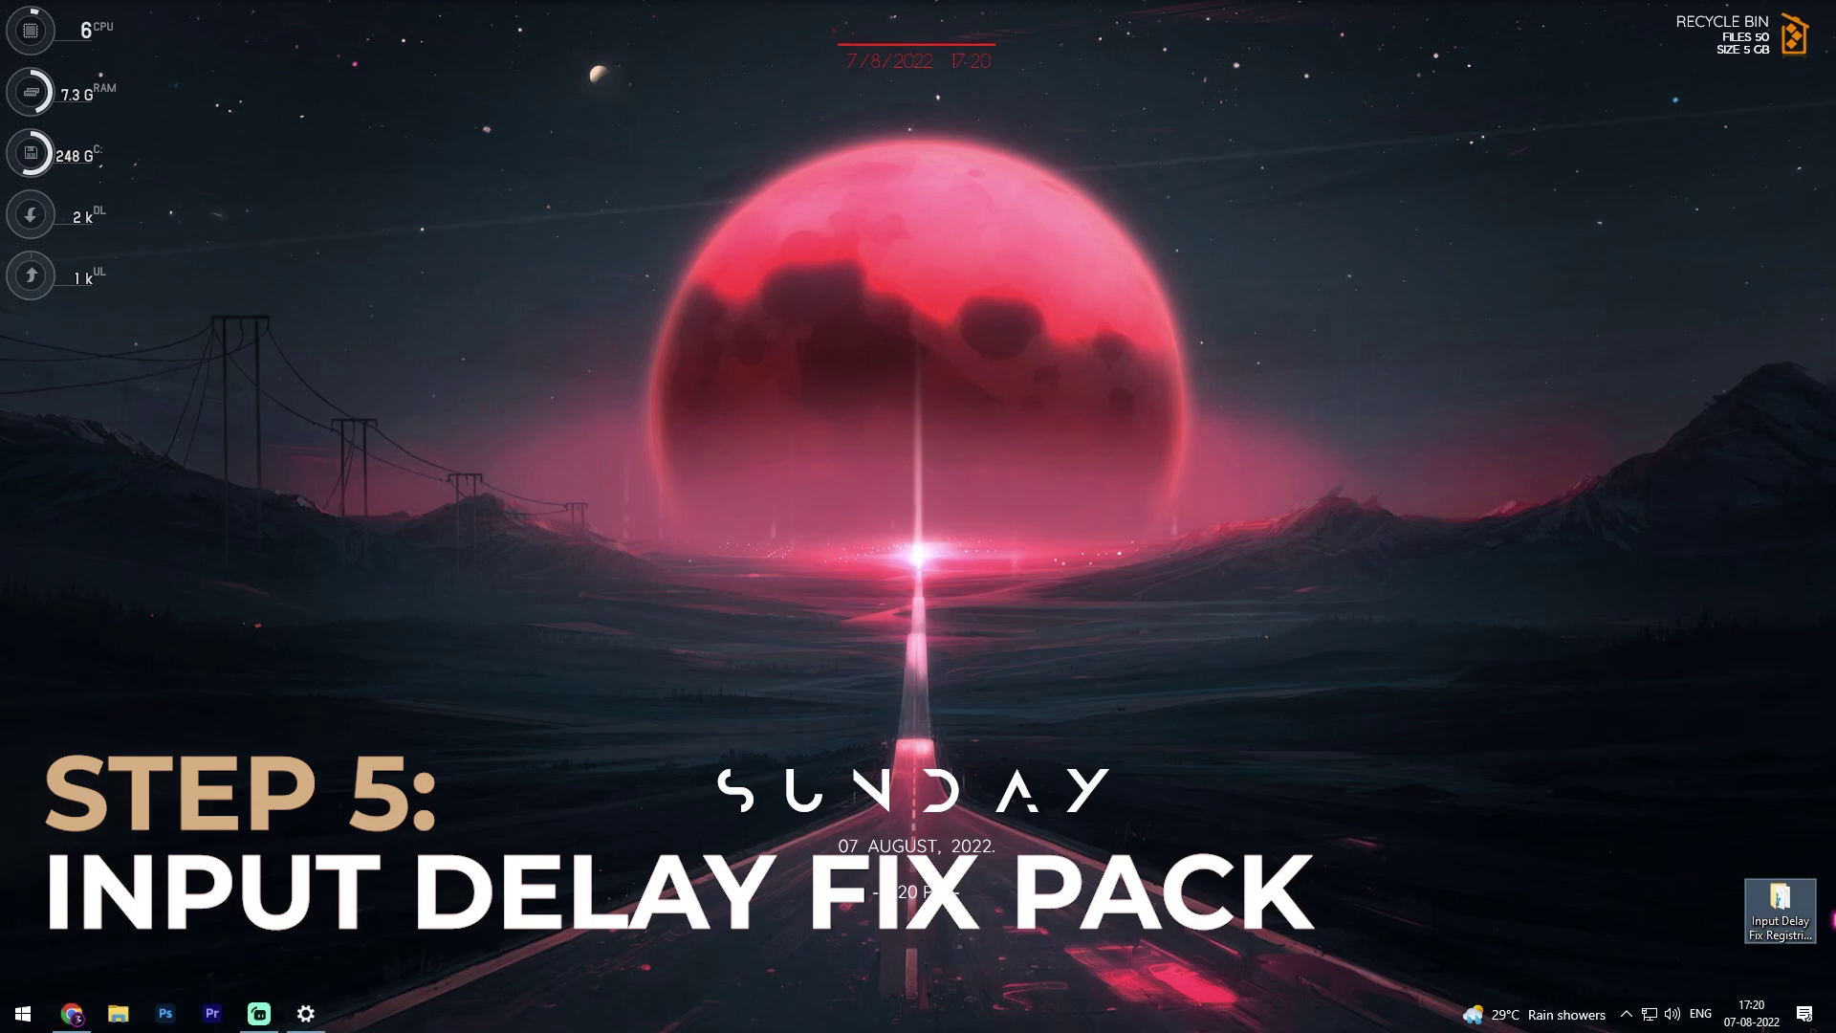
Open the Input Delay Fix Registries folder maximized and select each .reg file, 1 Low End through 5 Default.
{"action": "double_click", "coordinate": [1780, 903]}
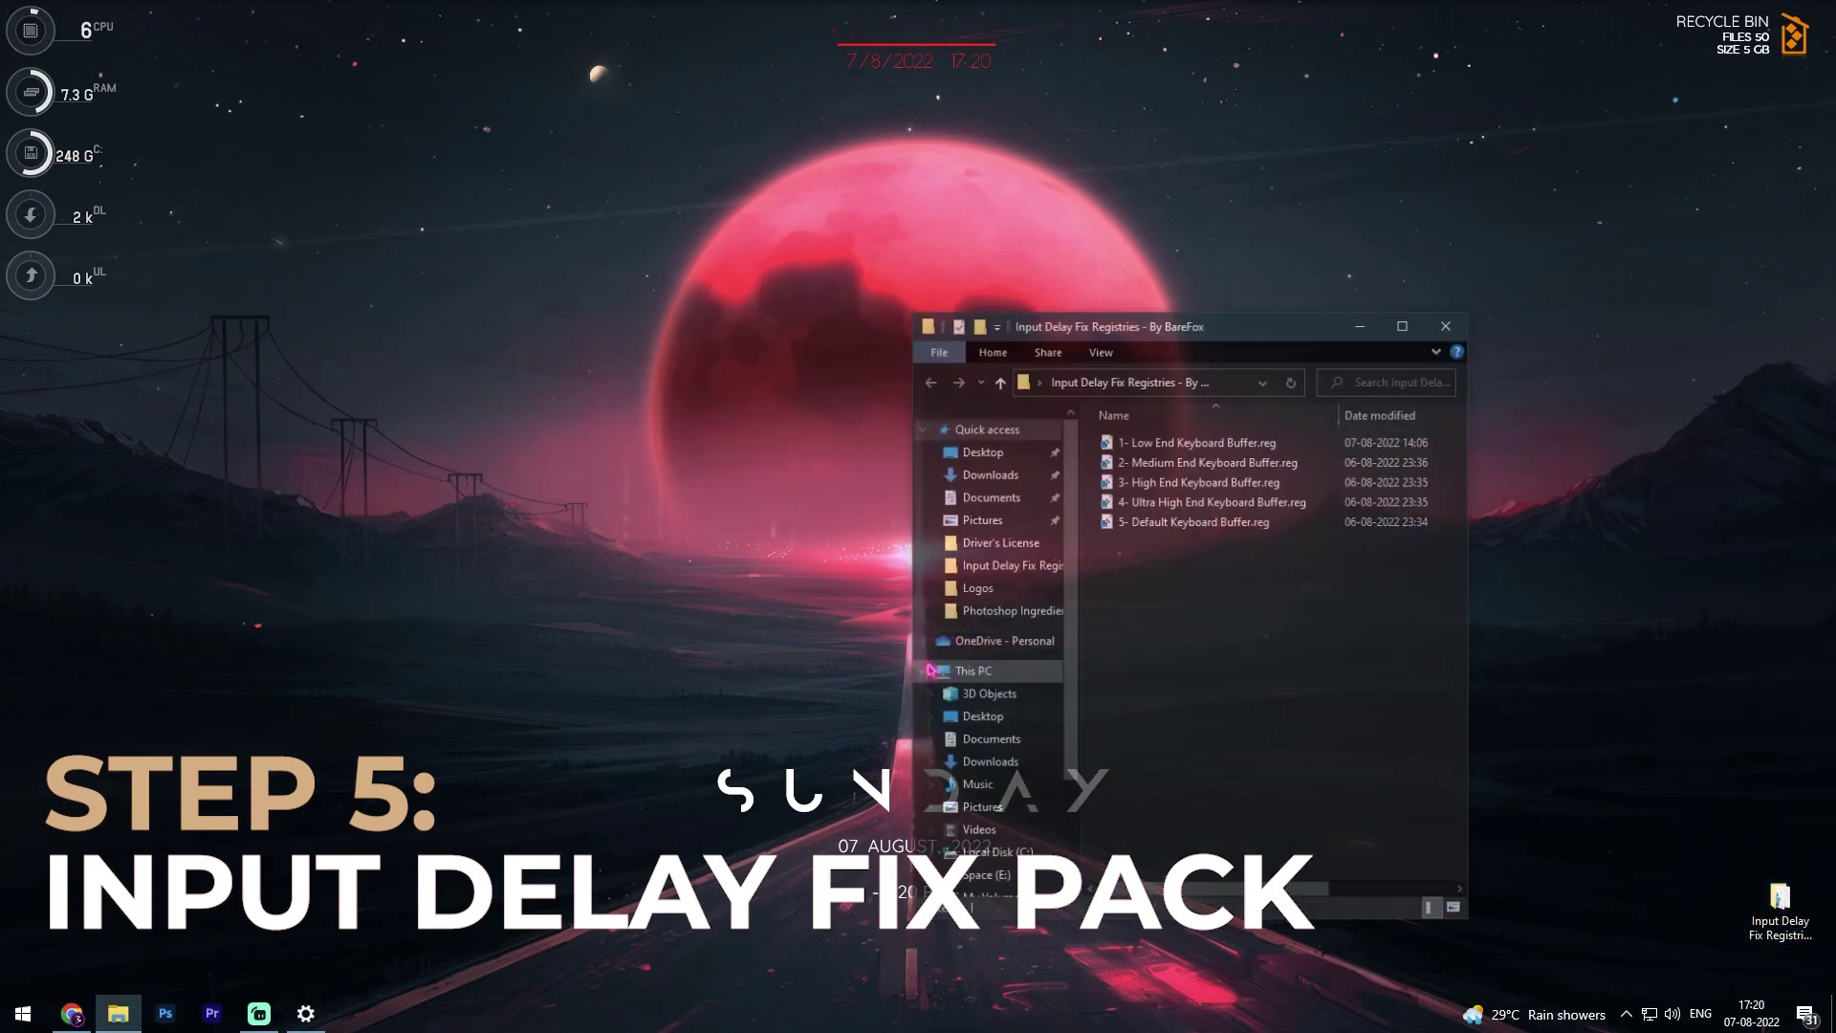
{"action": "left_click", "coordinate": [1402, 326]}
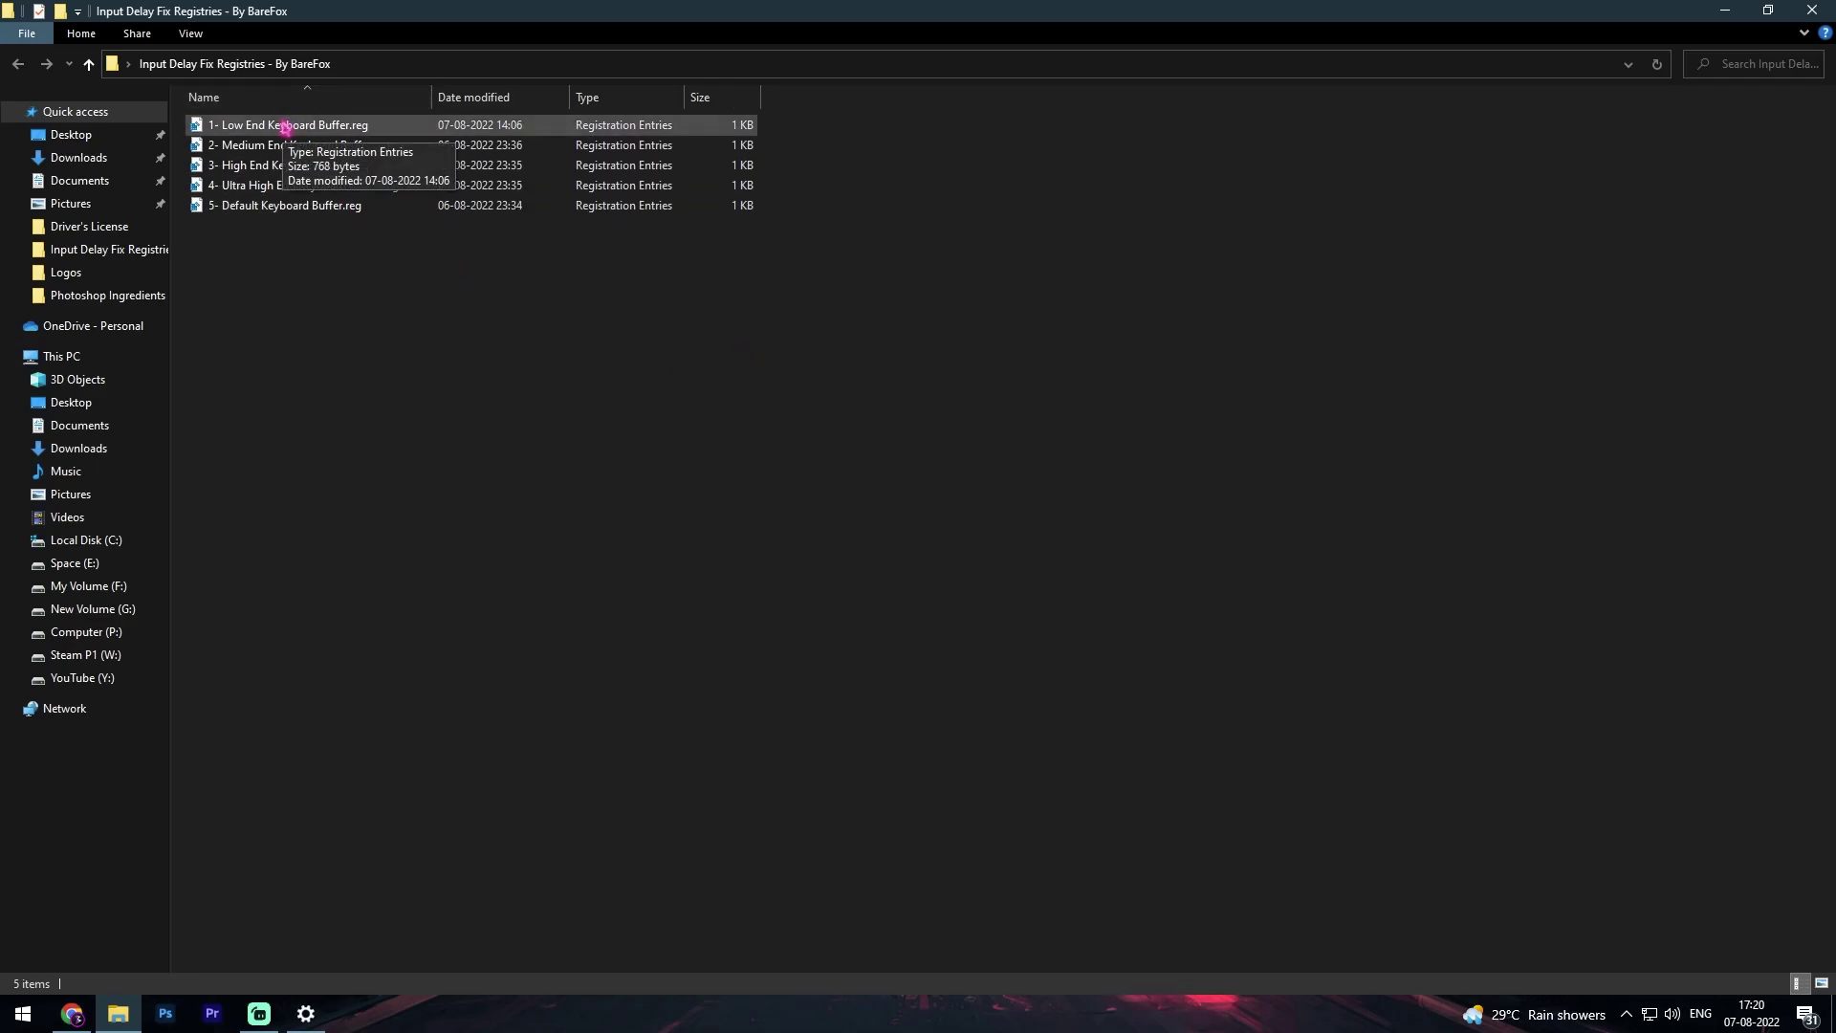
{"action": "left_click", "coordinate": [285, 128]}
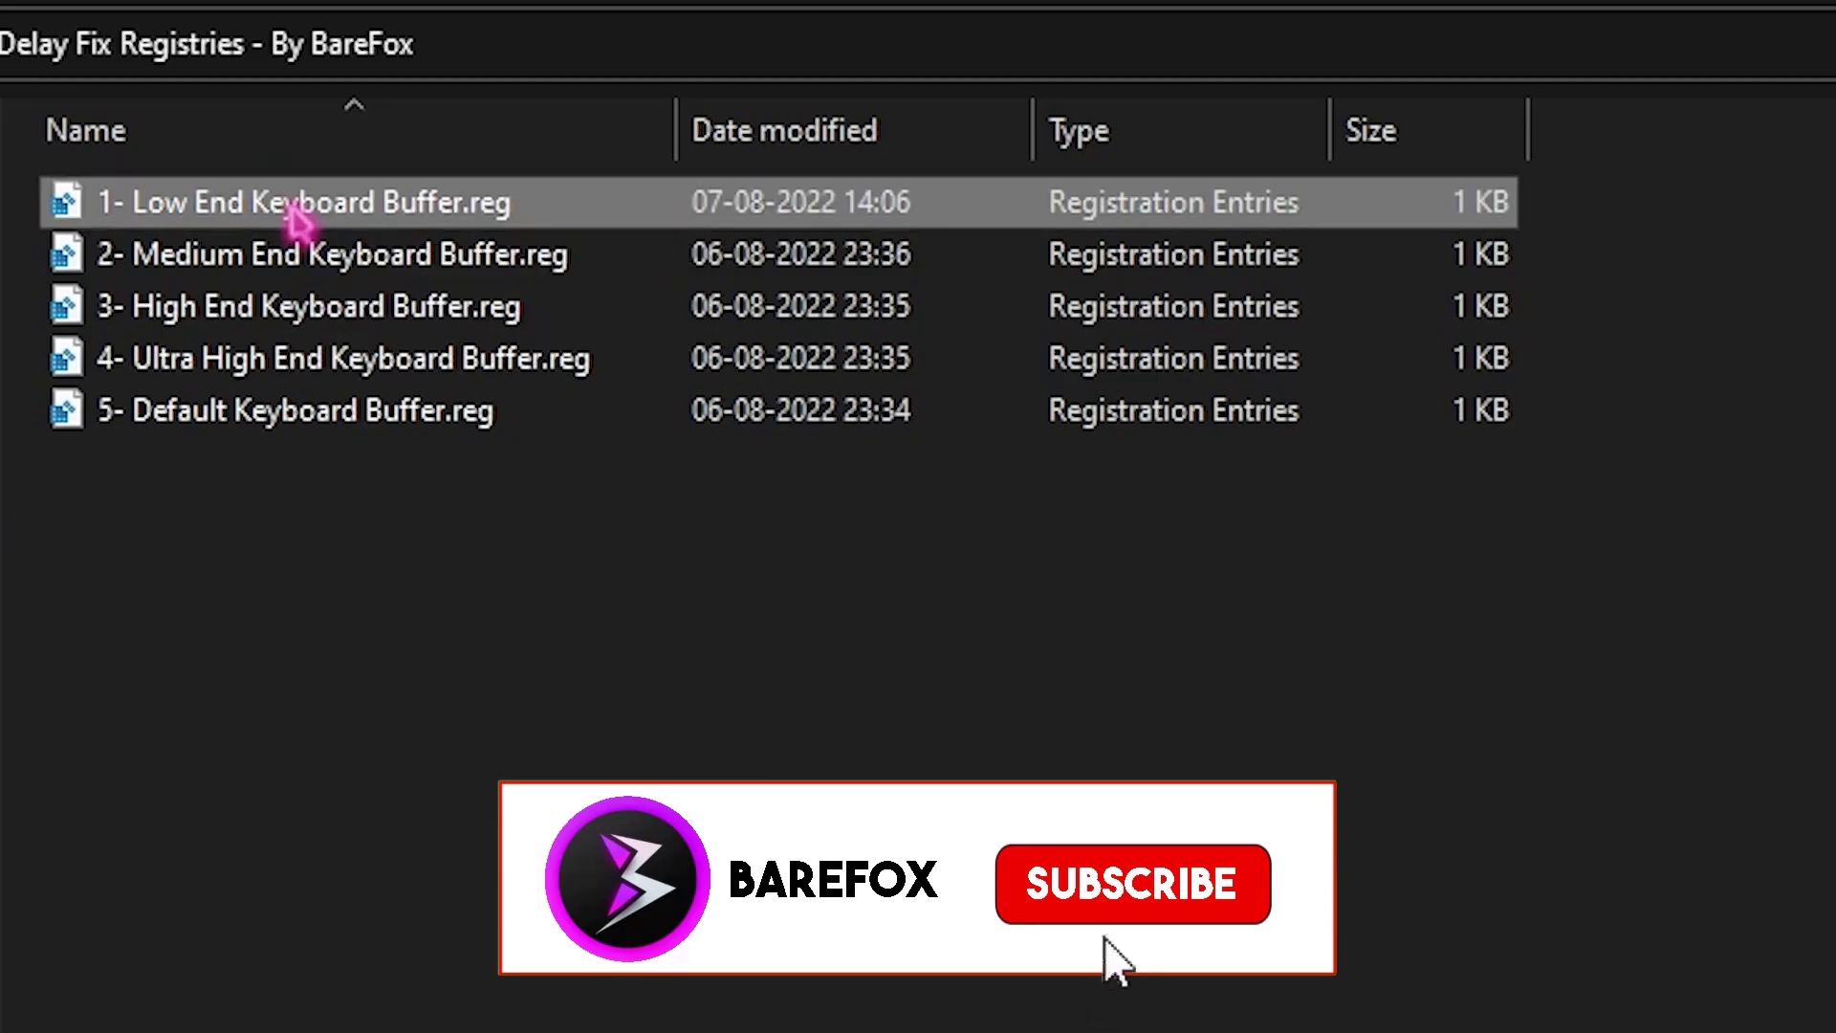
{"action": "left_click", "coordinate": [424, 264]}
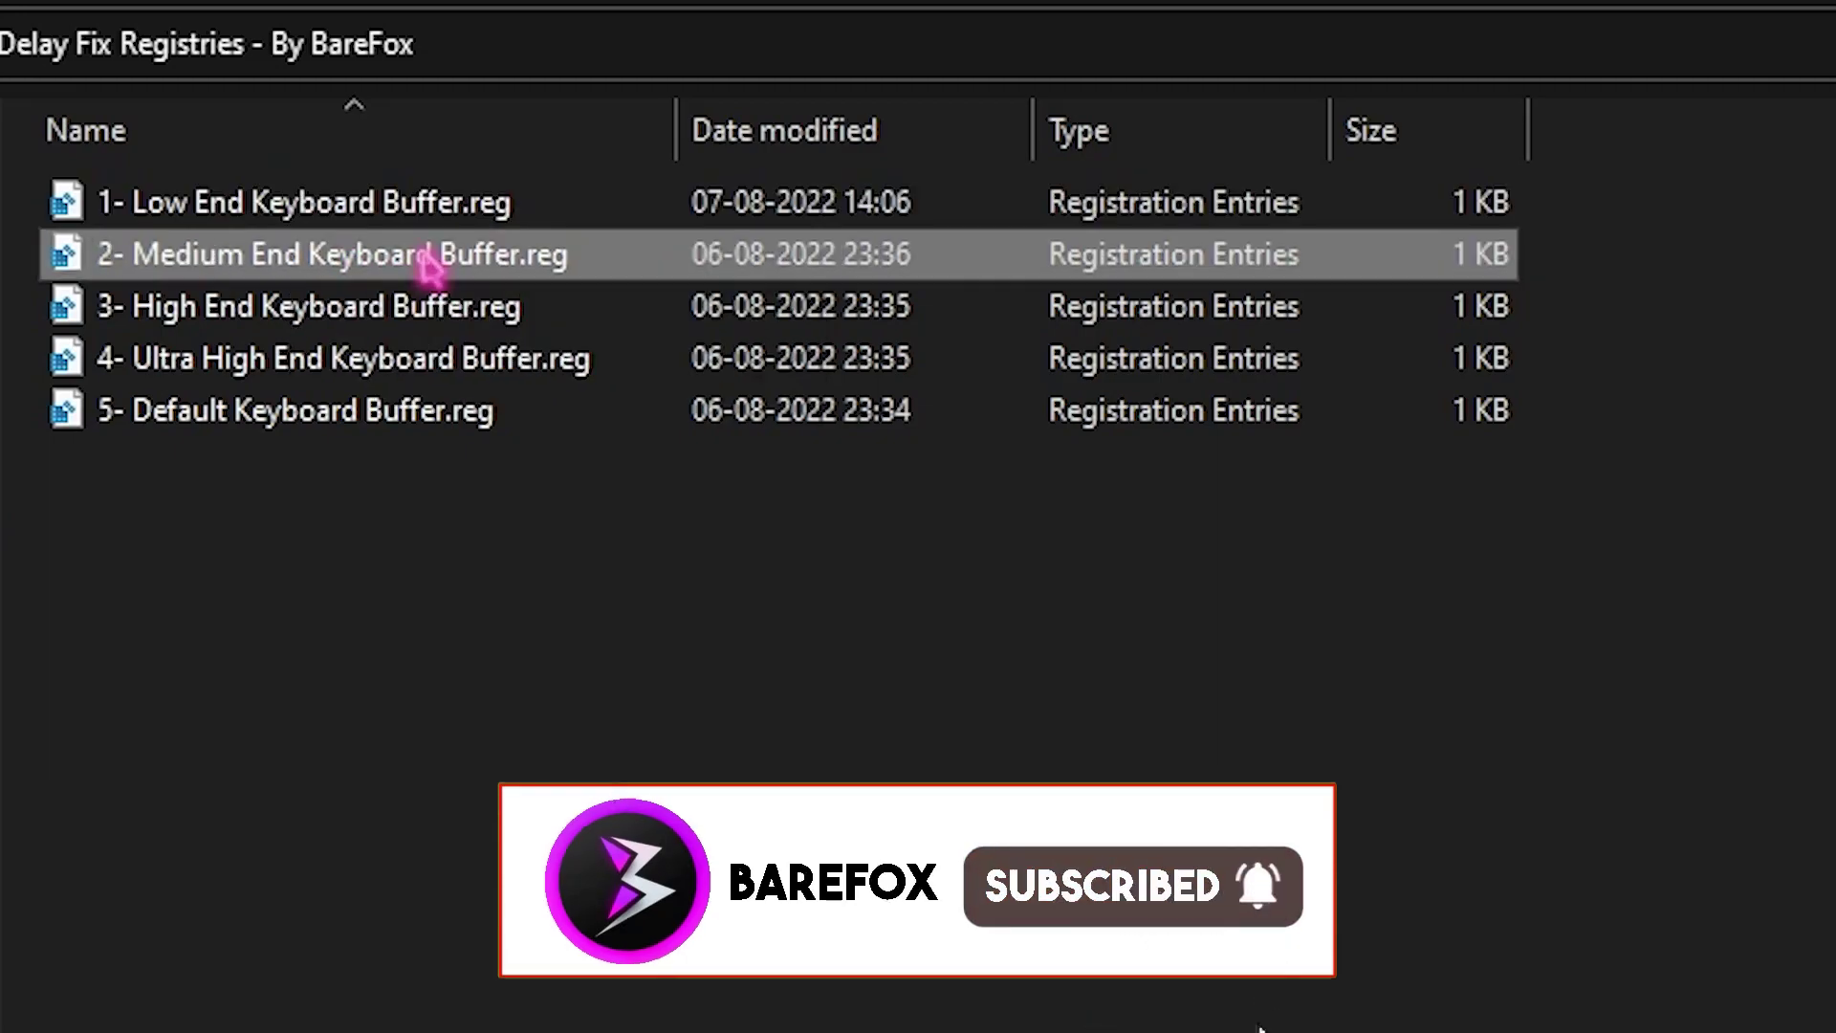
{"action": "left_click", "coordinate": [385, 321]}
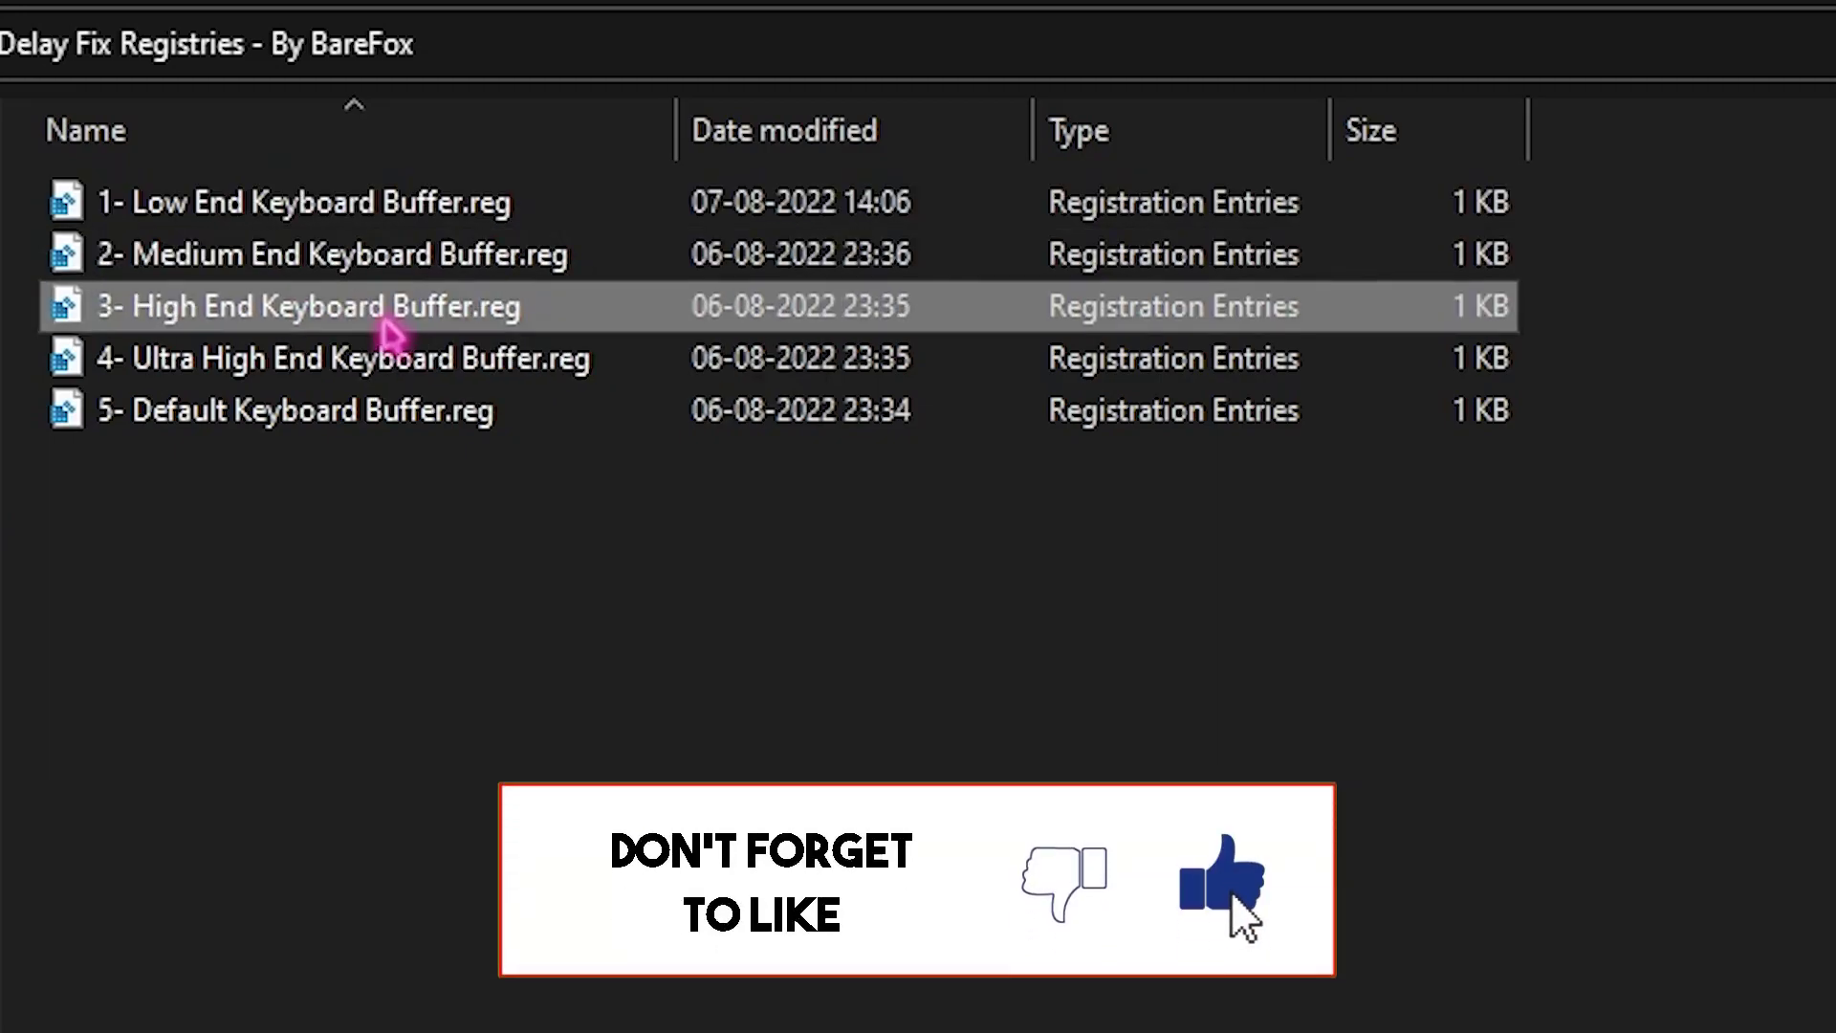
{"action": "left_click", "coordinate": [364, 376]}
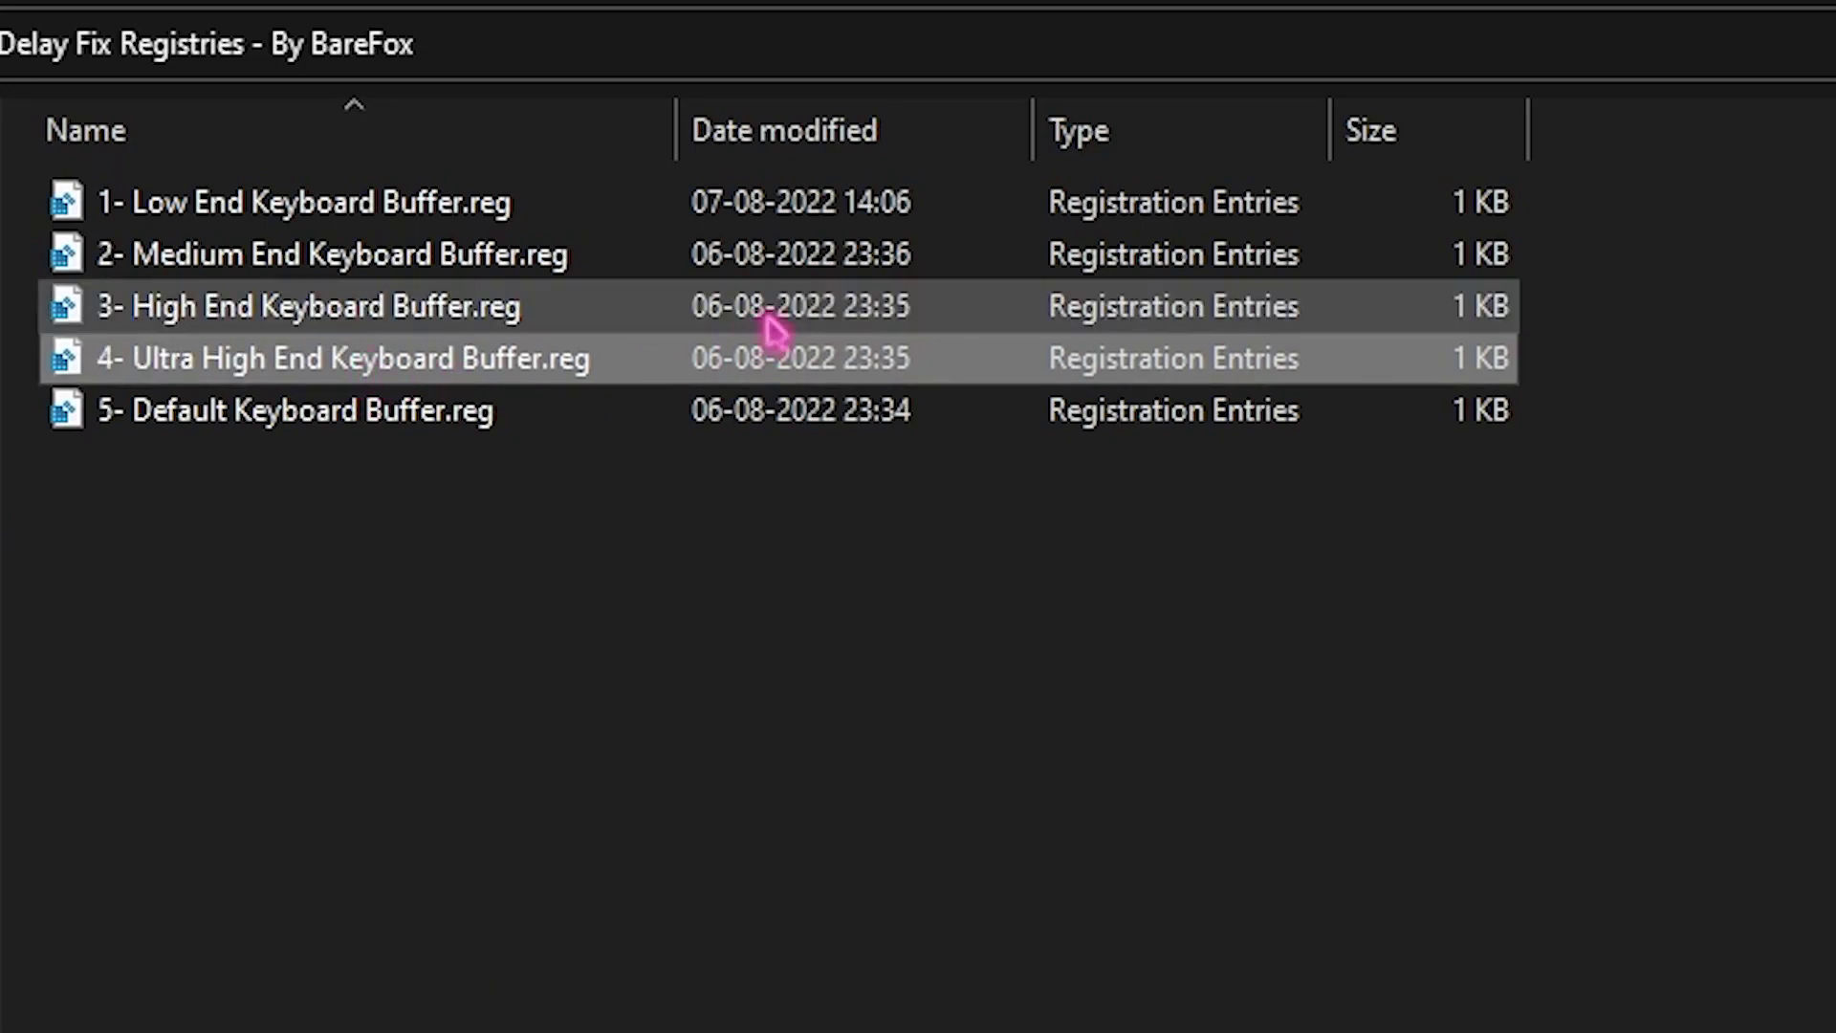
{"action": "left_click", "coordinate": [525, 427]}
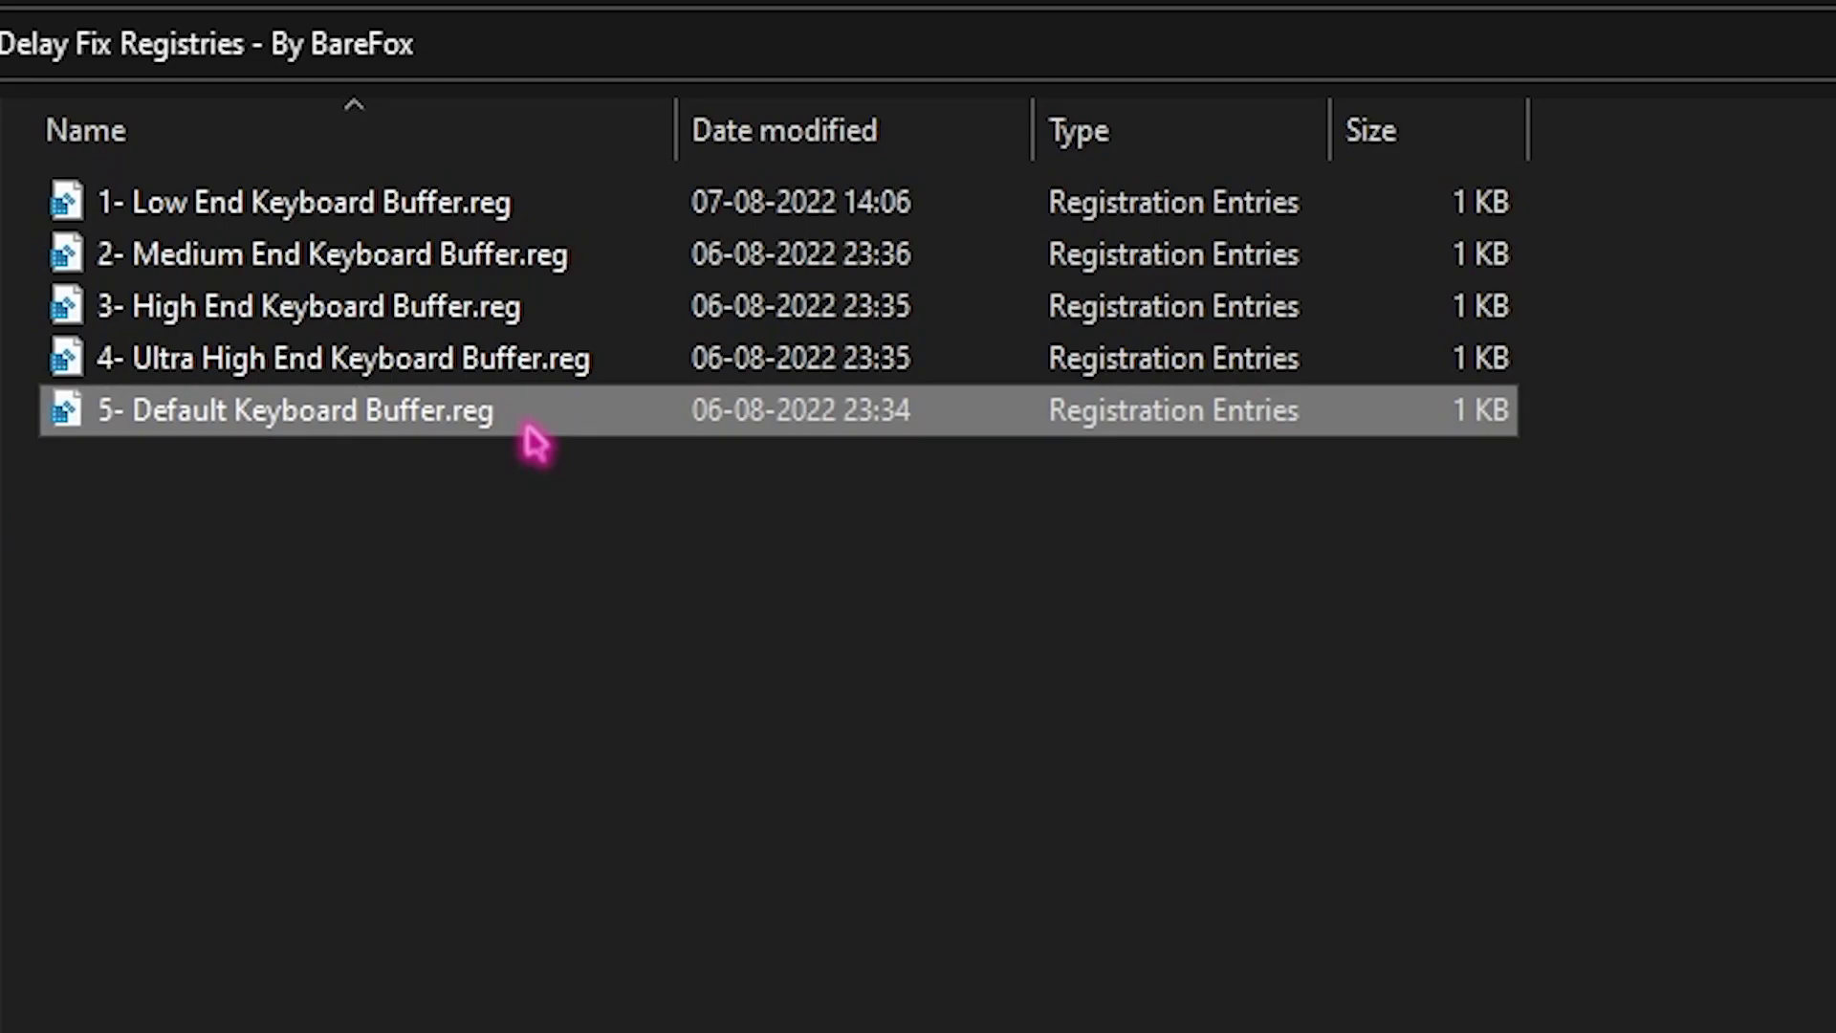
{"action": "left_click", "coordinate": [400, 187]}
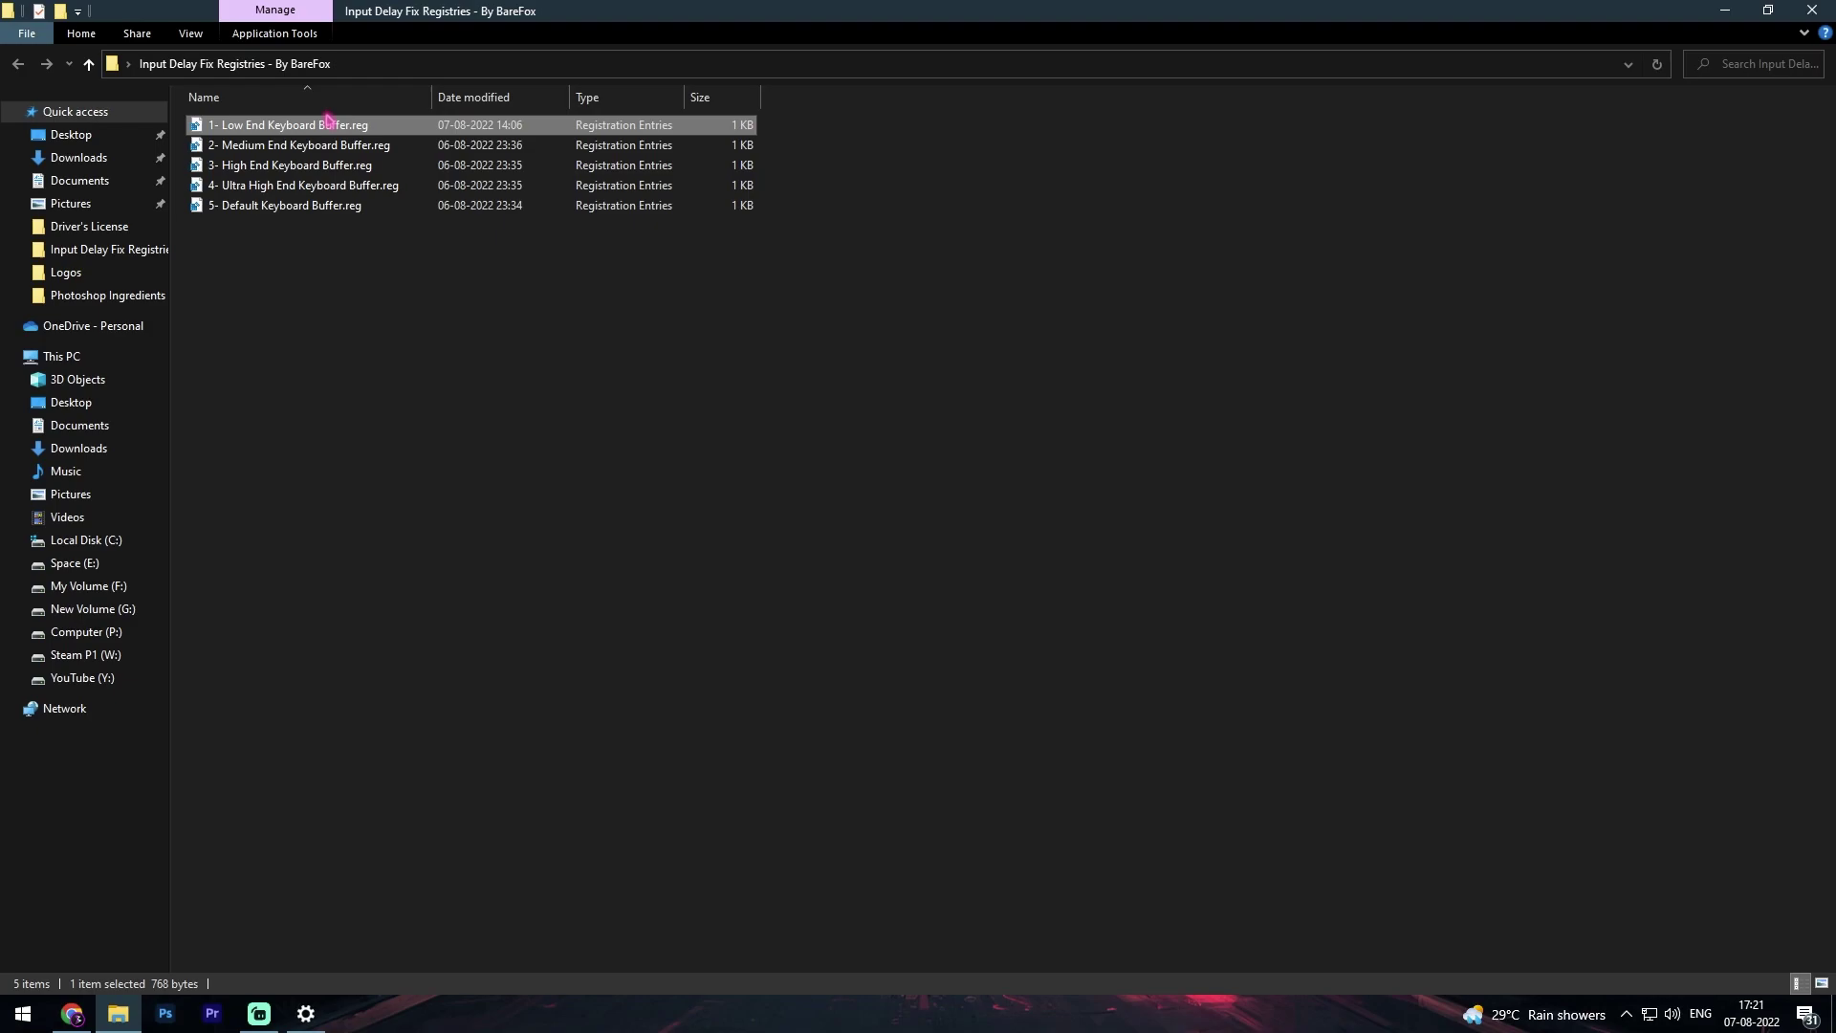
{"action": "left_click", "coordinate": [308, 149]}
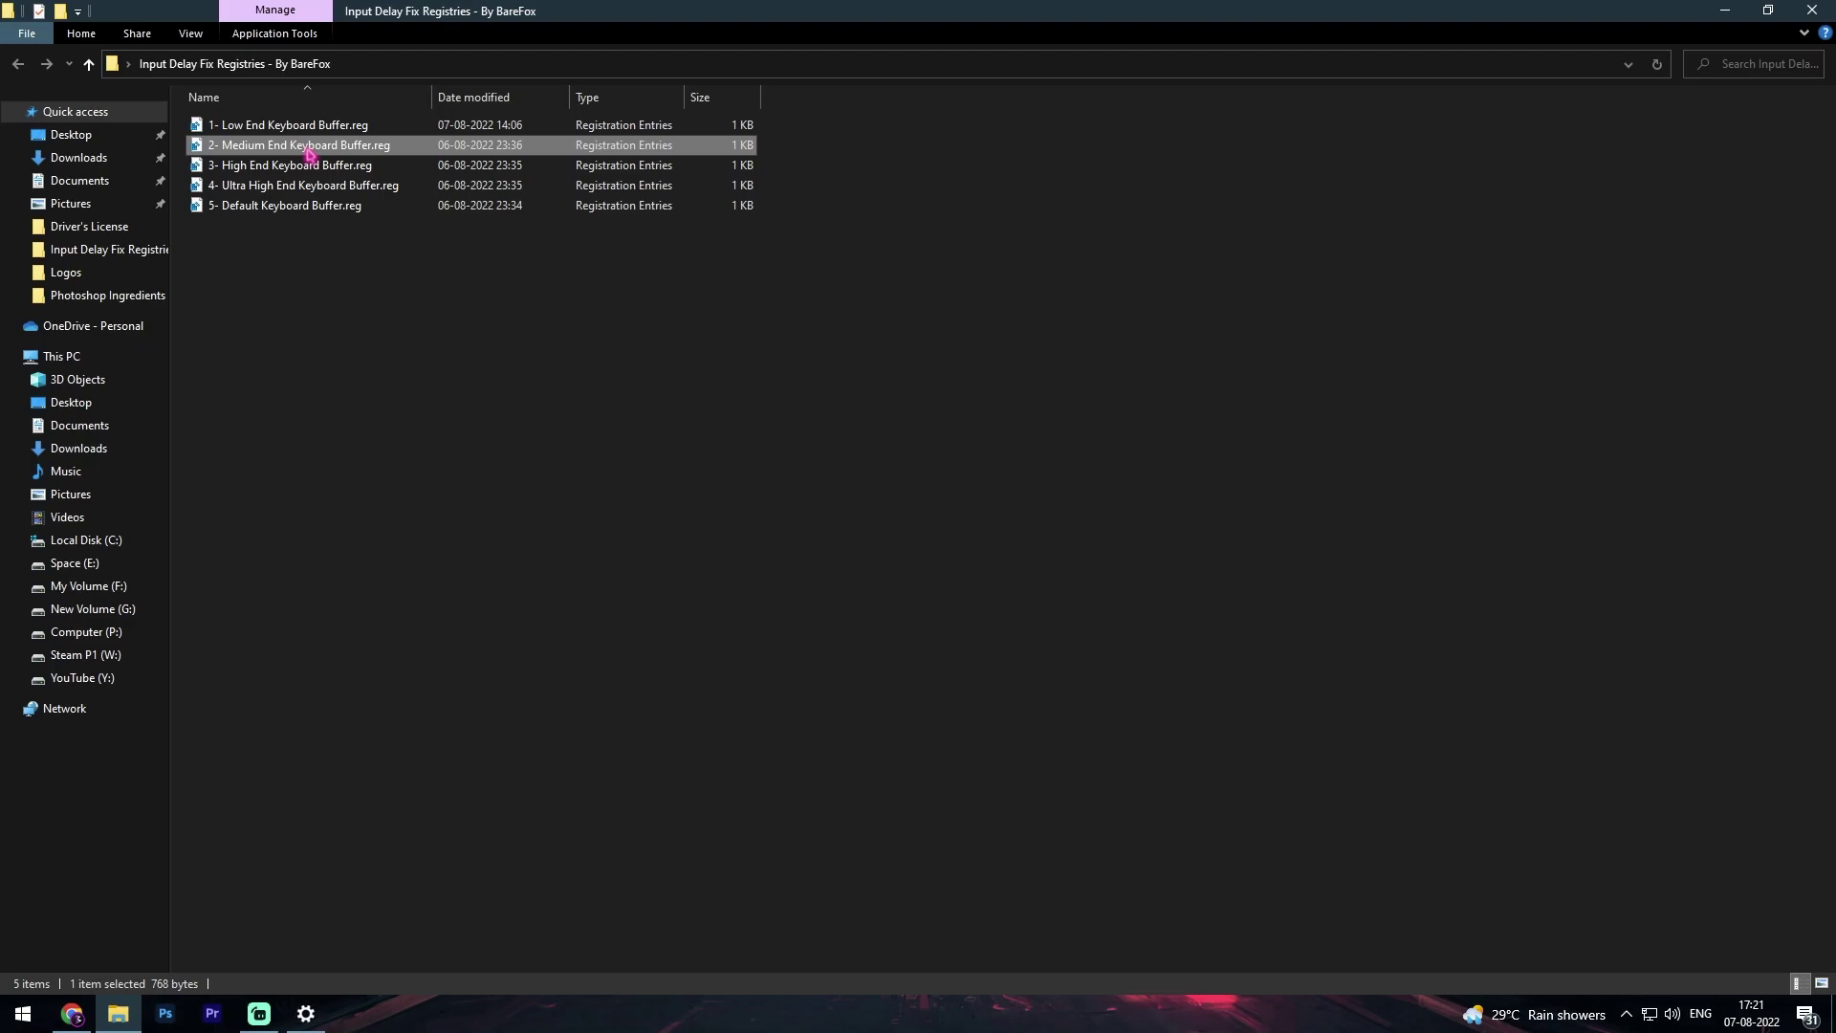
{"action": "left_click", "coordinate": [301, 170]}
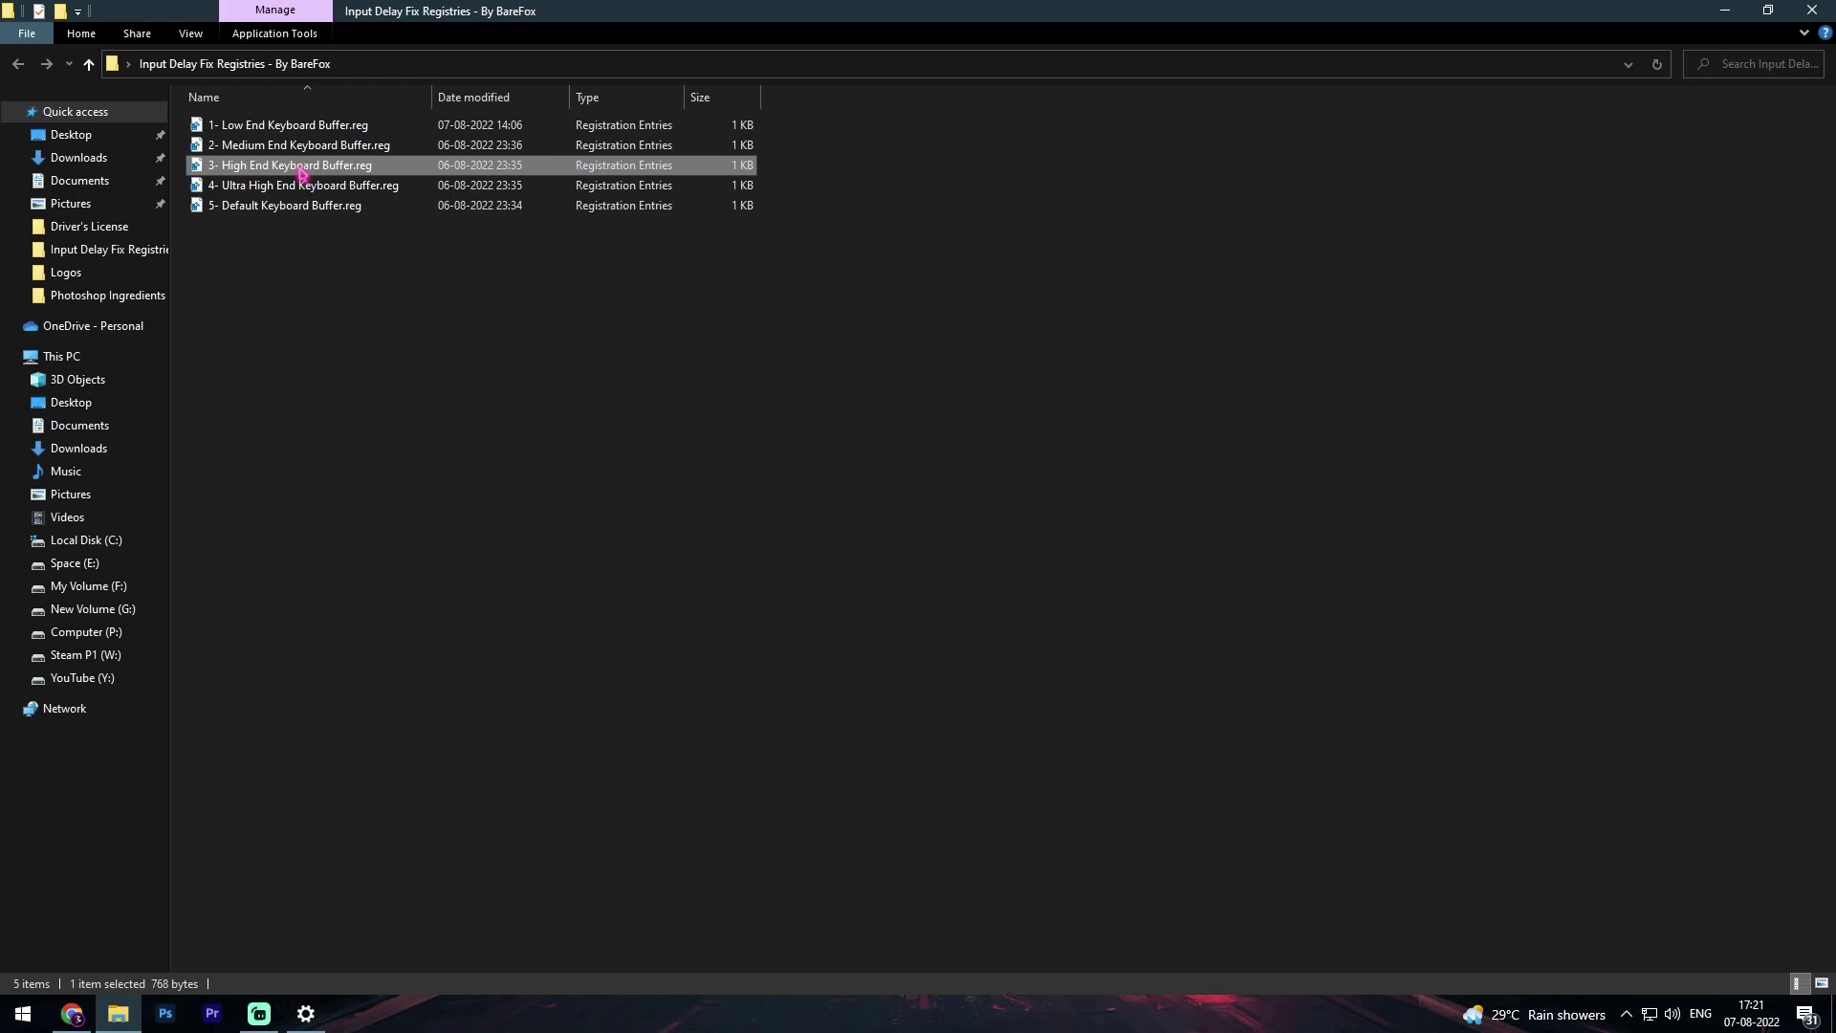
{"action": "left_click", "coordinate": [301, 186]}
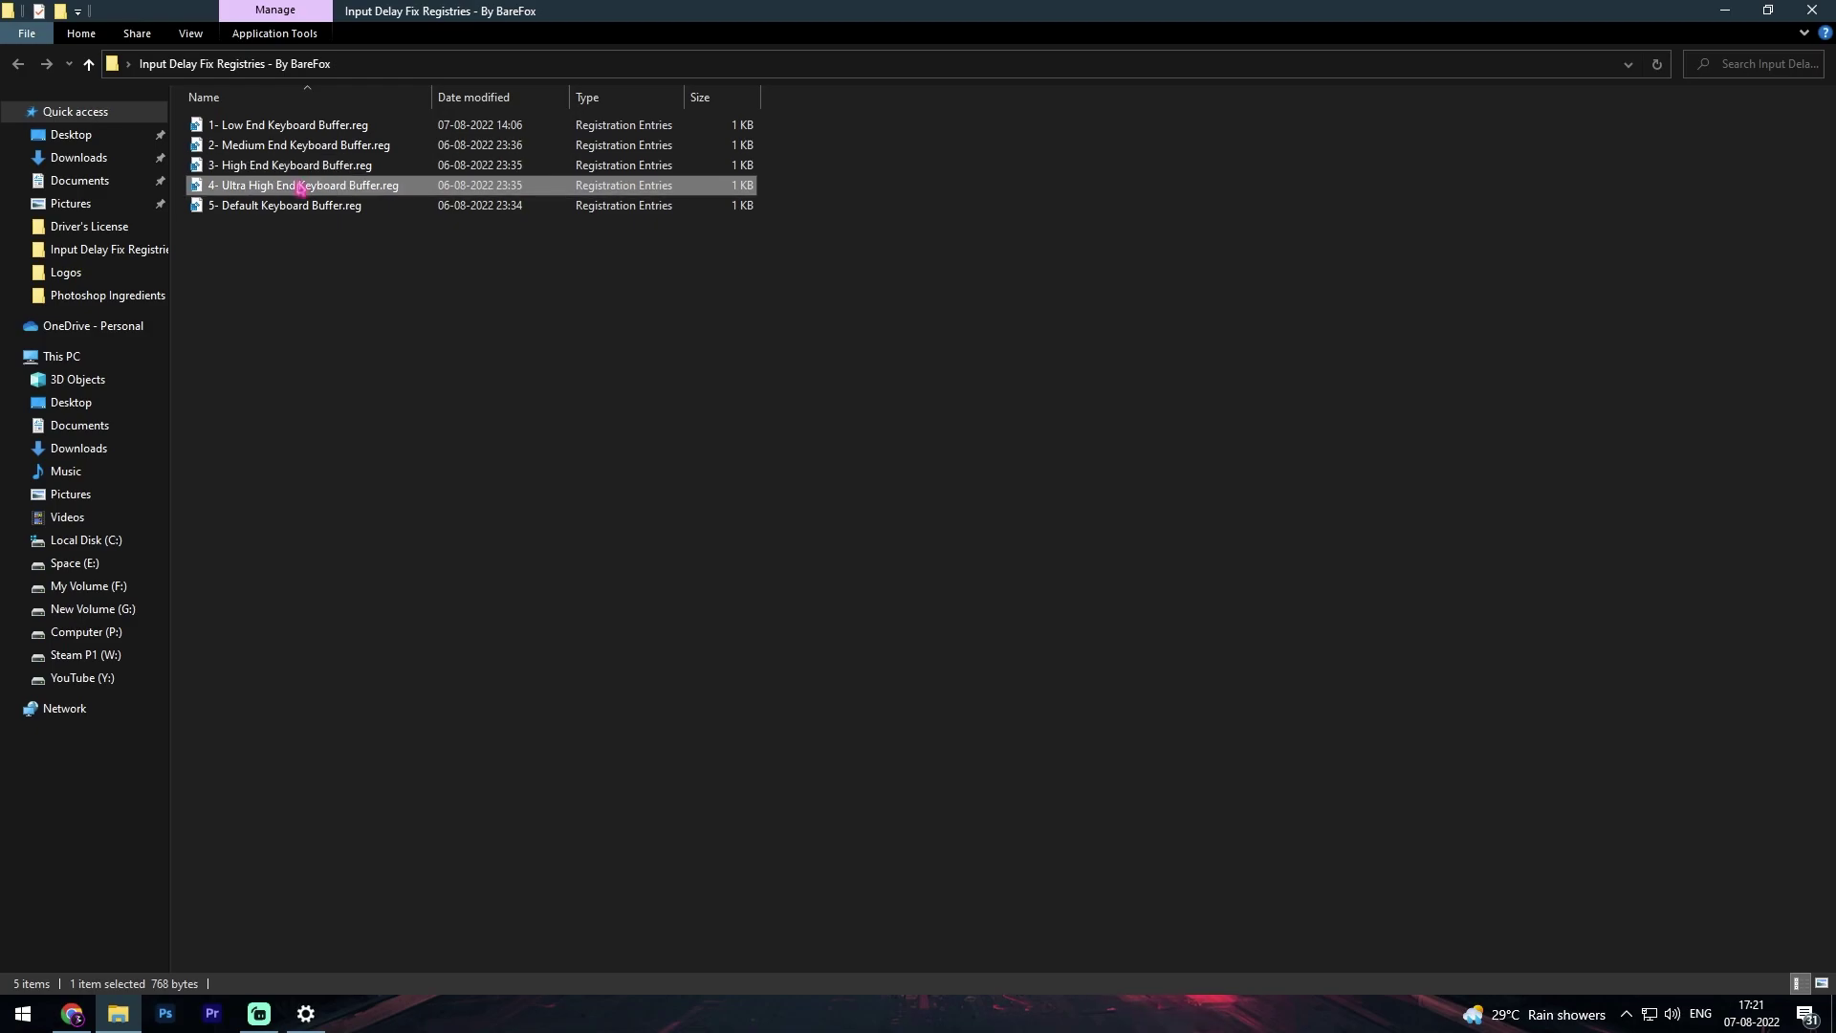
{"action": "double_click", "coordinate": [349, 194]}
{"action": "left_click", "coordinate": [1458, 234]}
{"action": "left_click", "coordinate": [367, 354]}
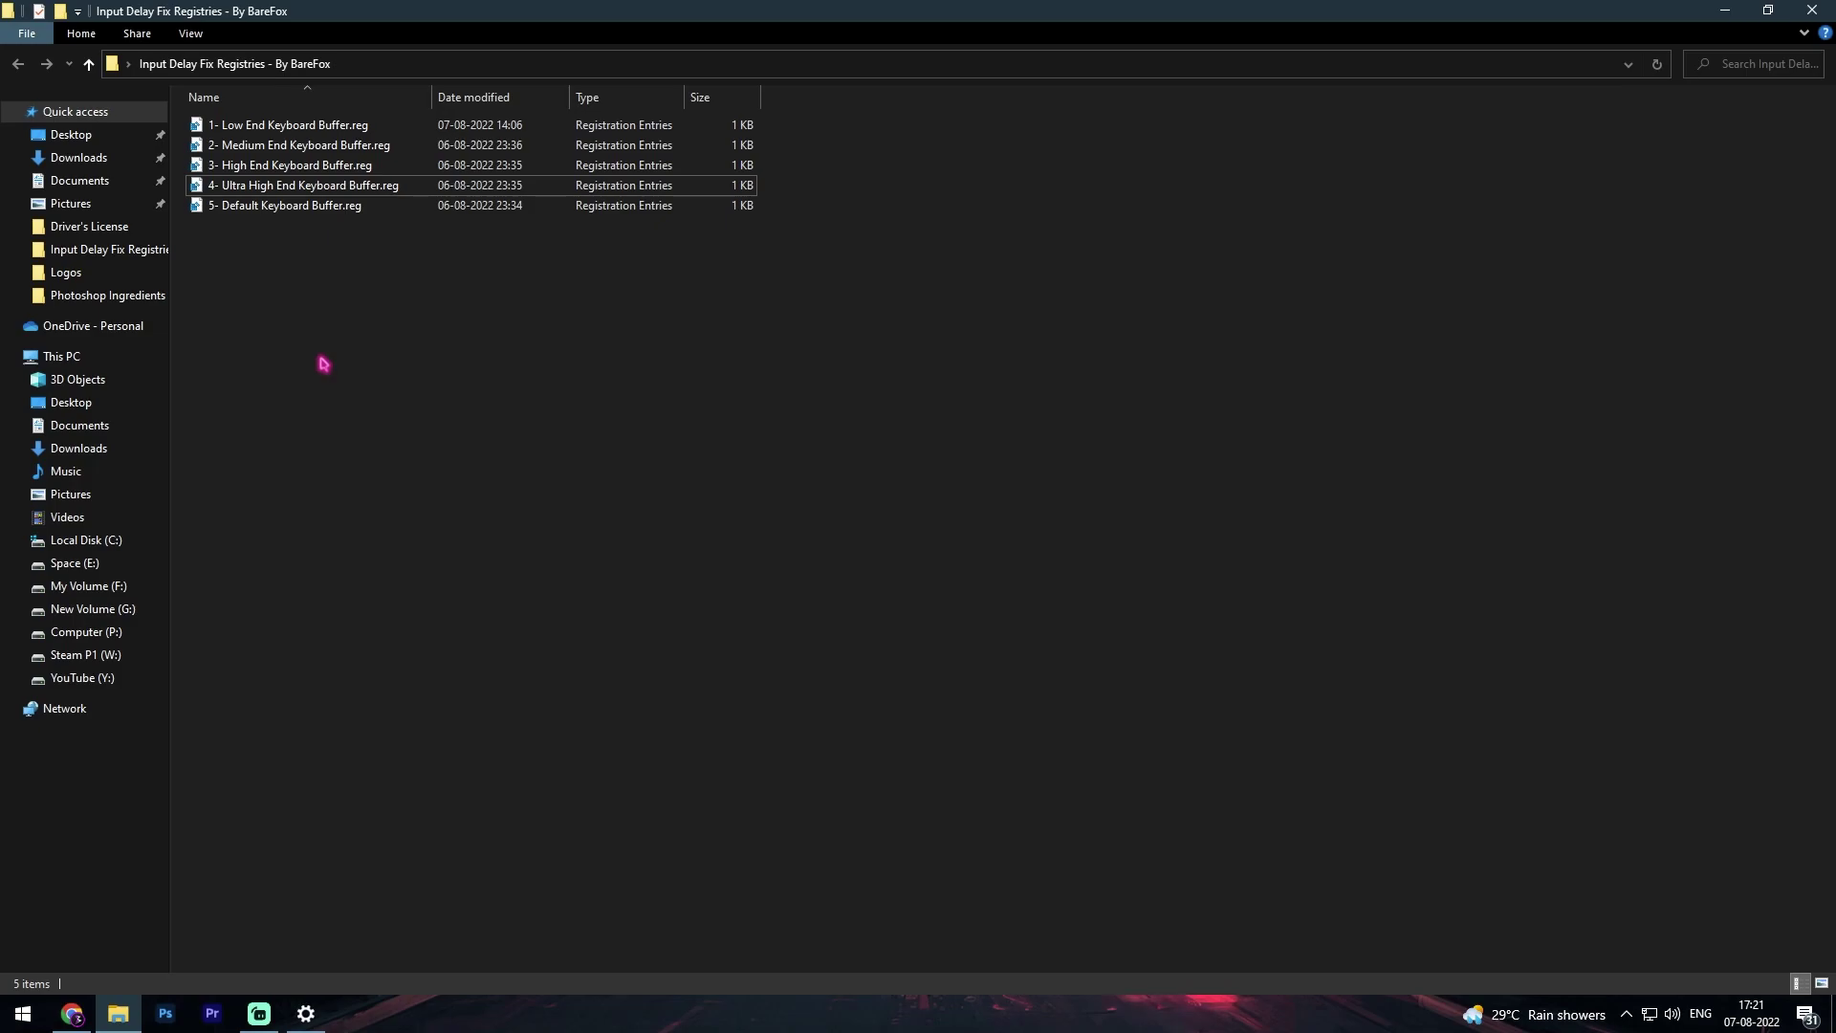
{"action": "left_click", "coordinate": [268, 188]}
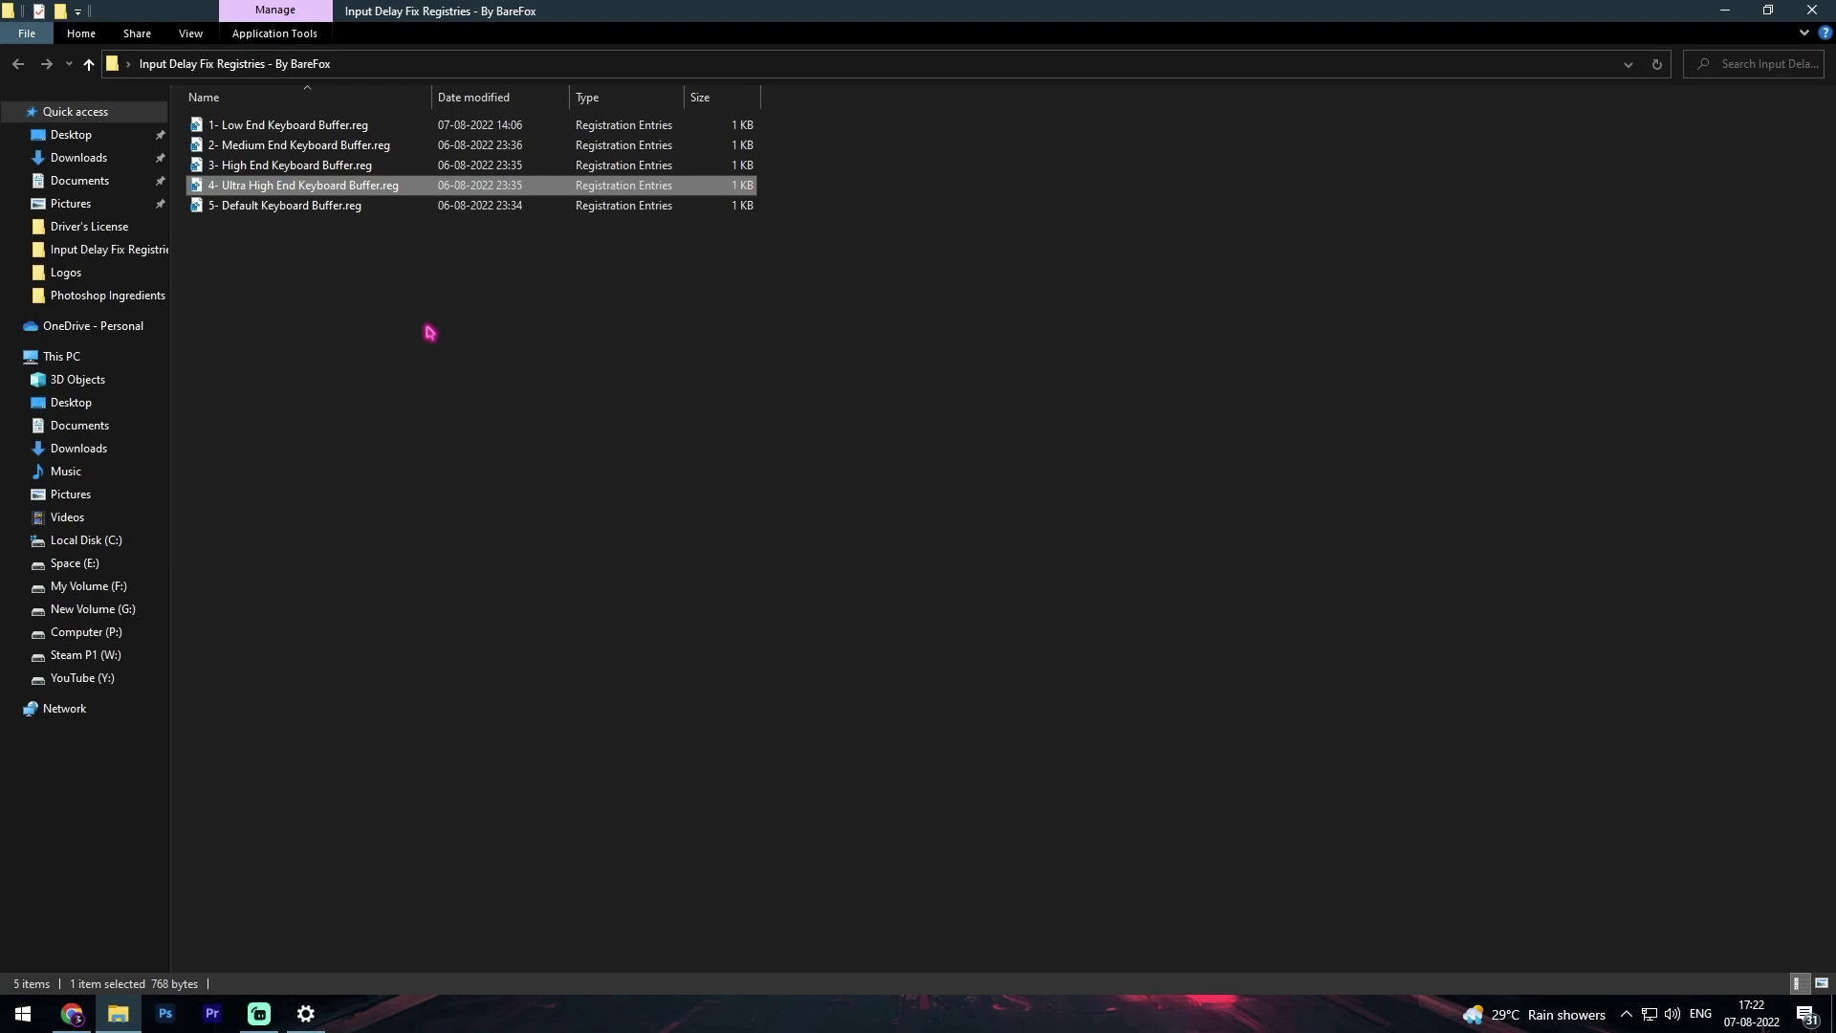
Open the Sticky Keys accessibility settings from a 'stick' search and check Sticky Keys is off.
{"action": "key", "text": "alt+F4"}
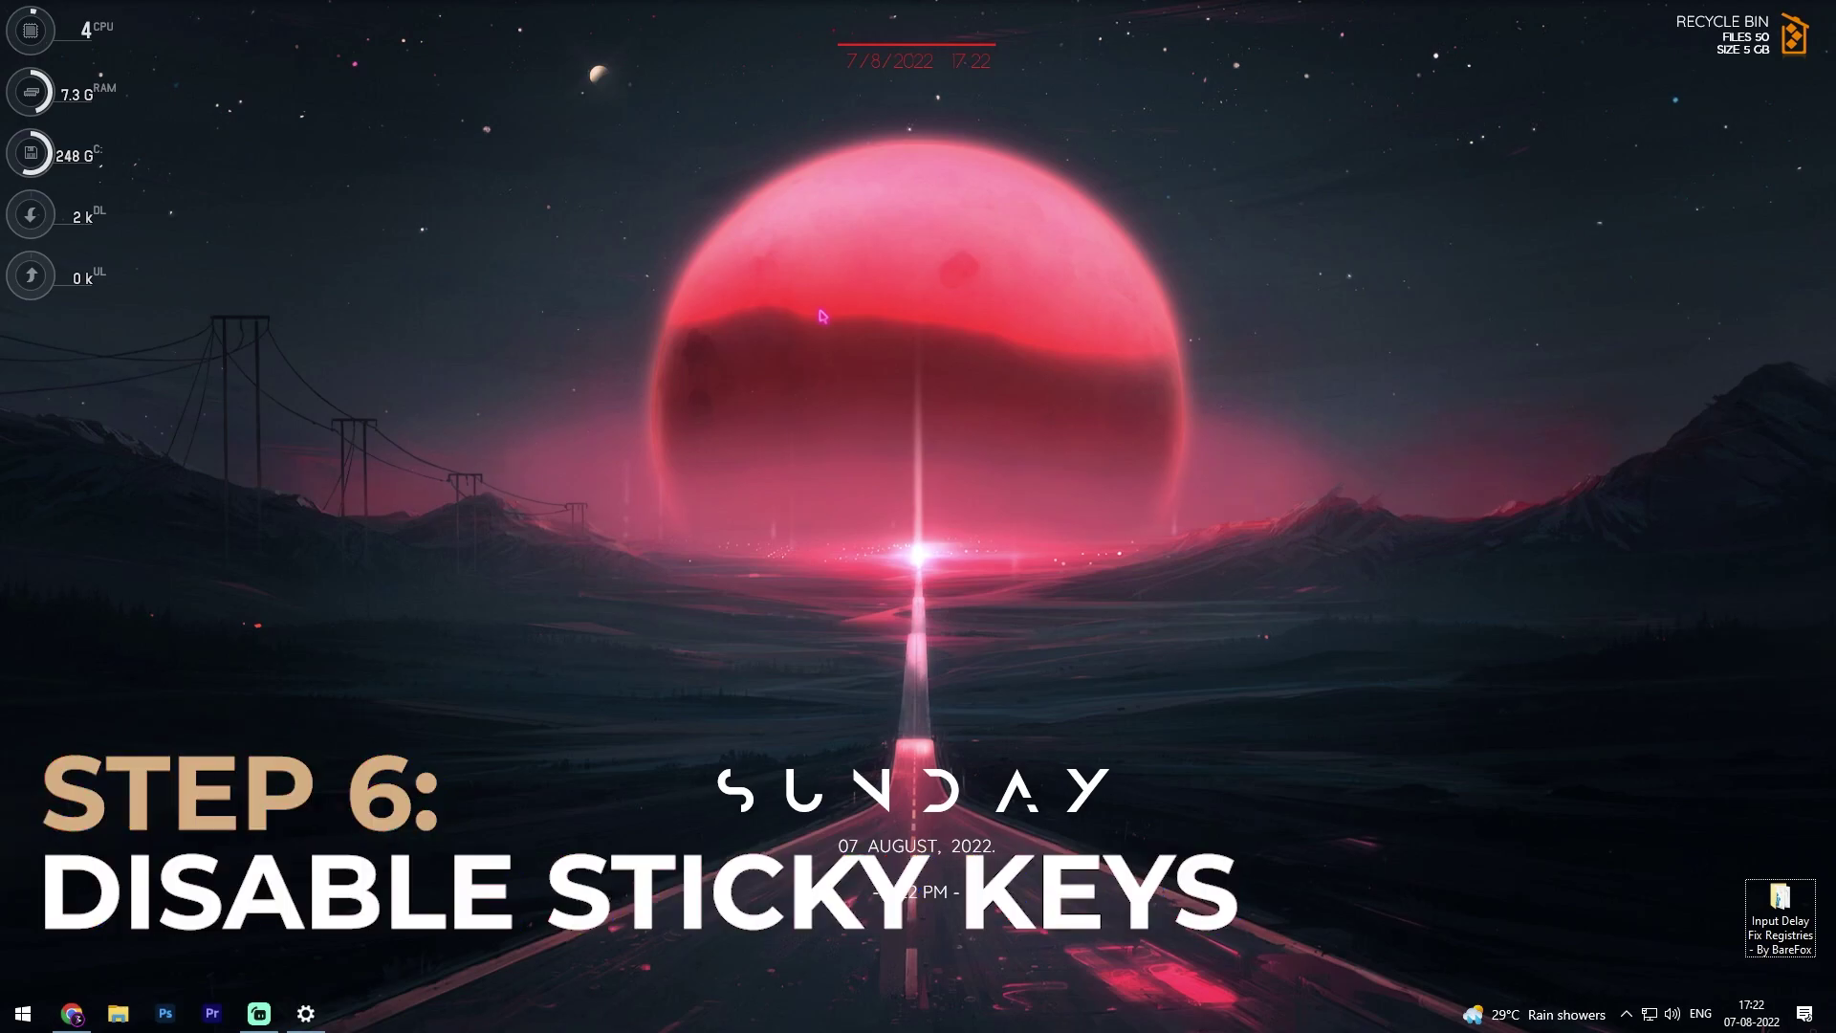
{"action": "key", "text": "super"}
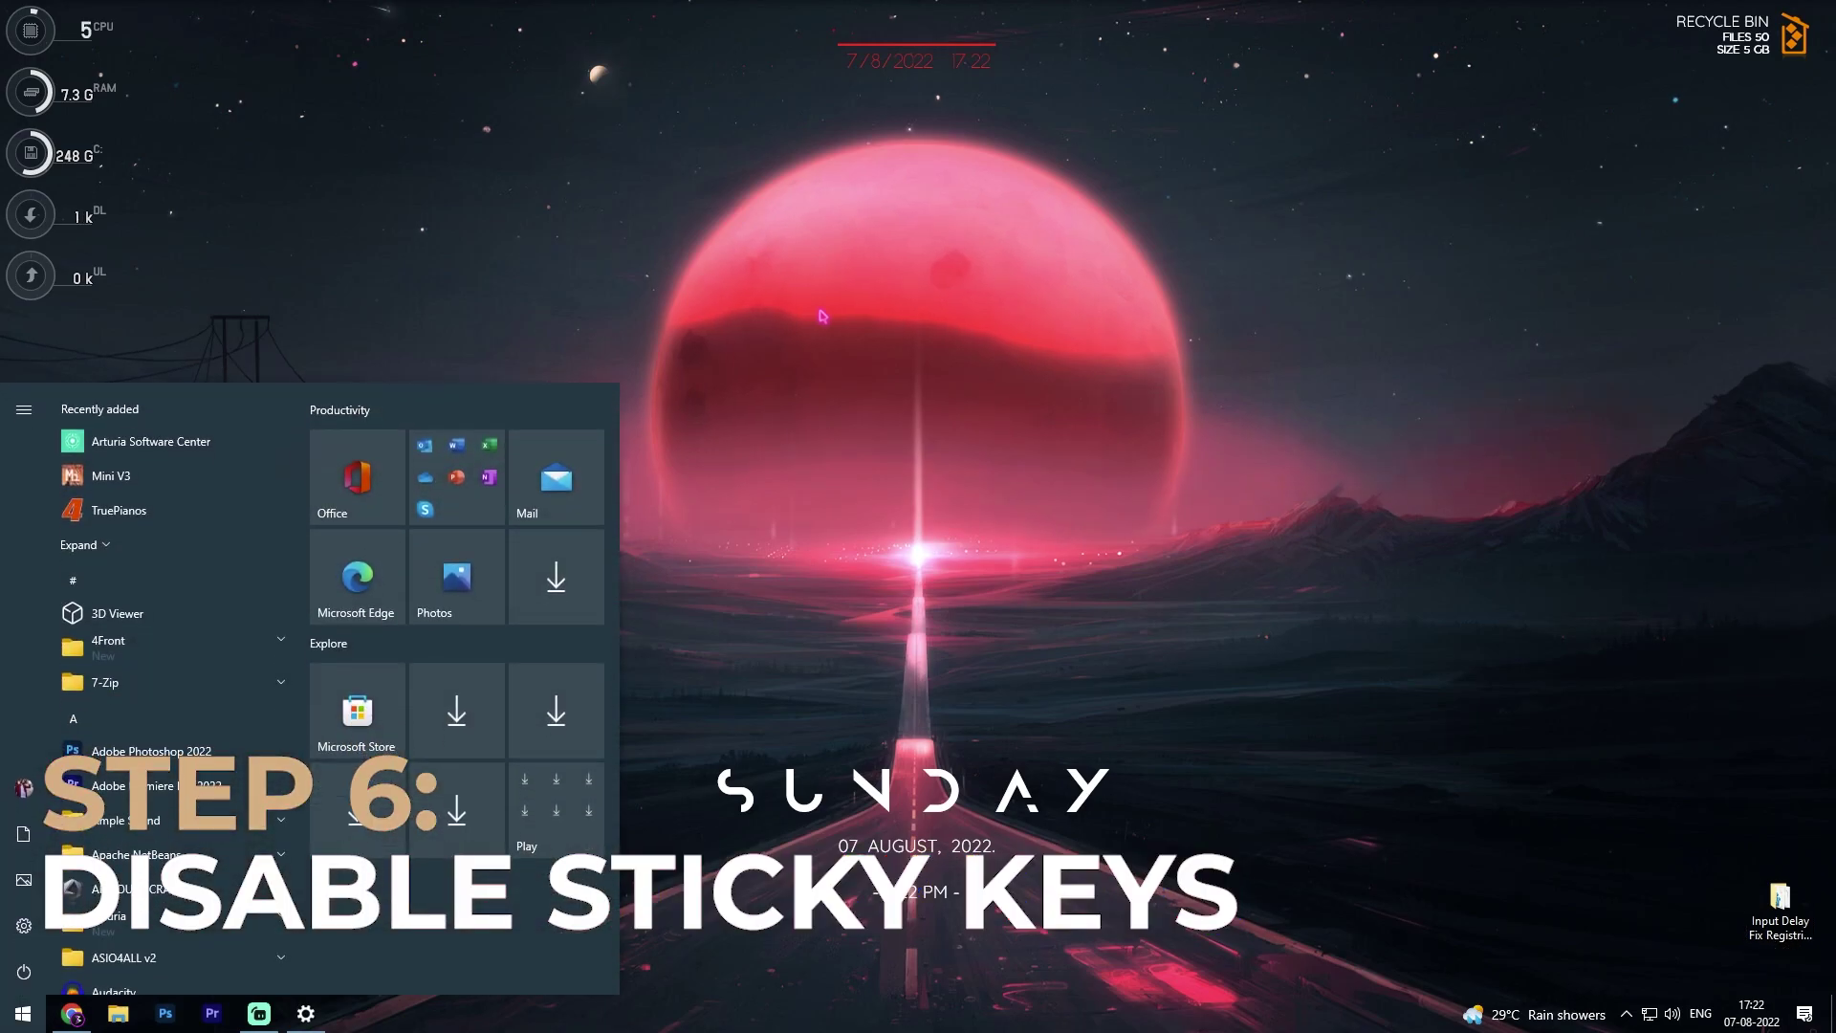
{"action": "type", "text": "stick"}
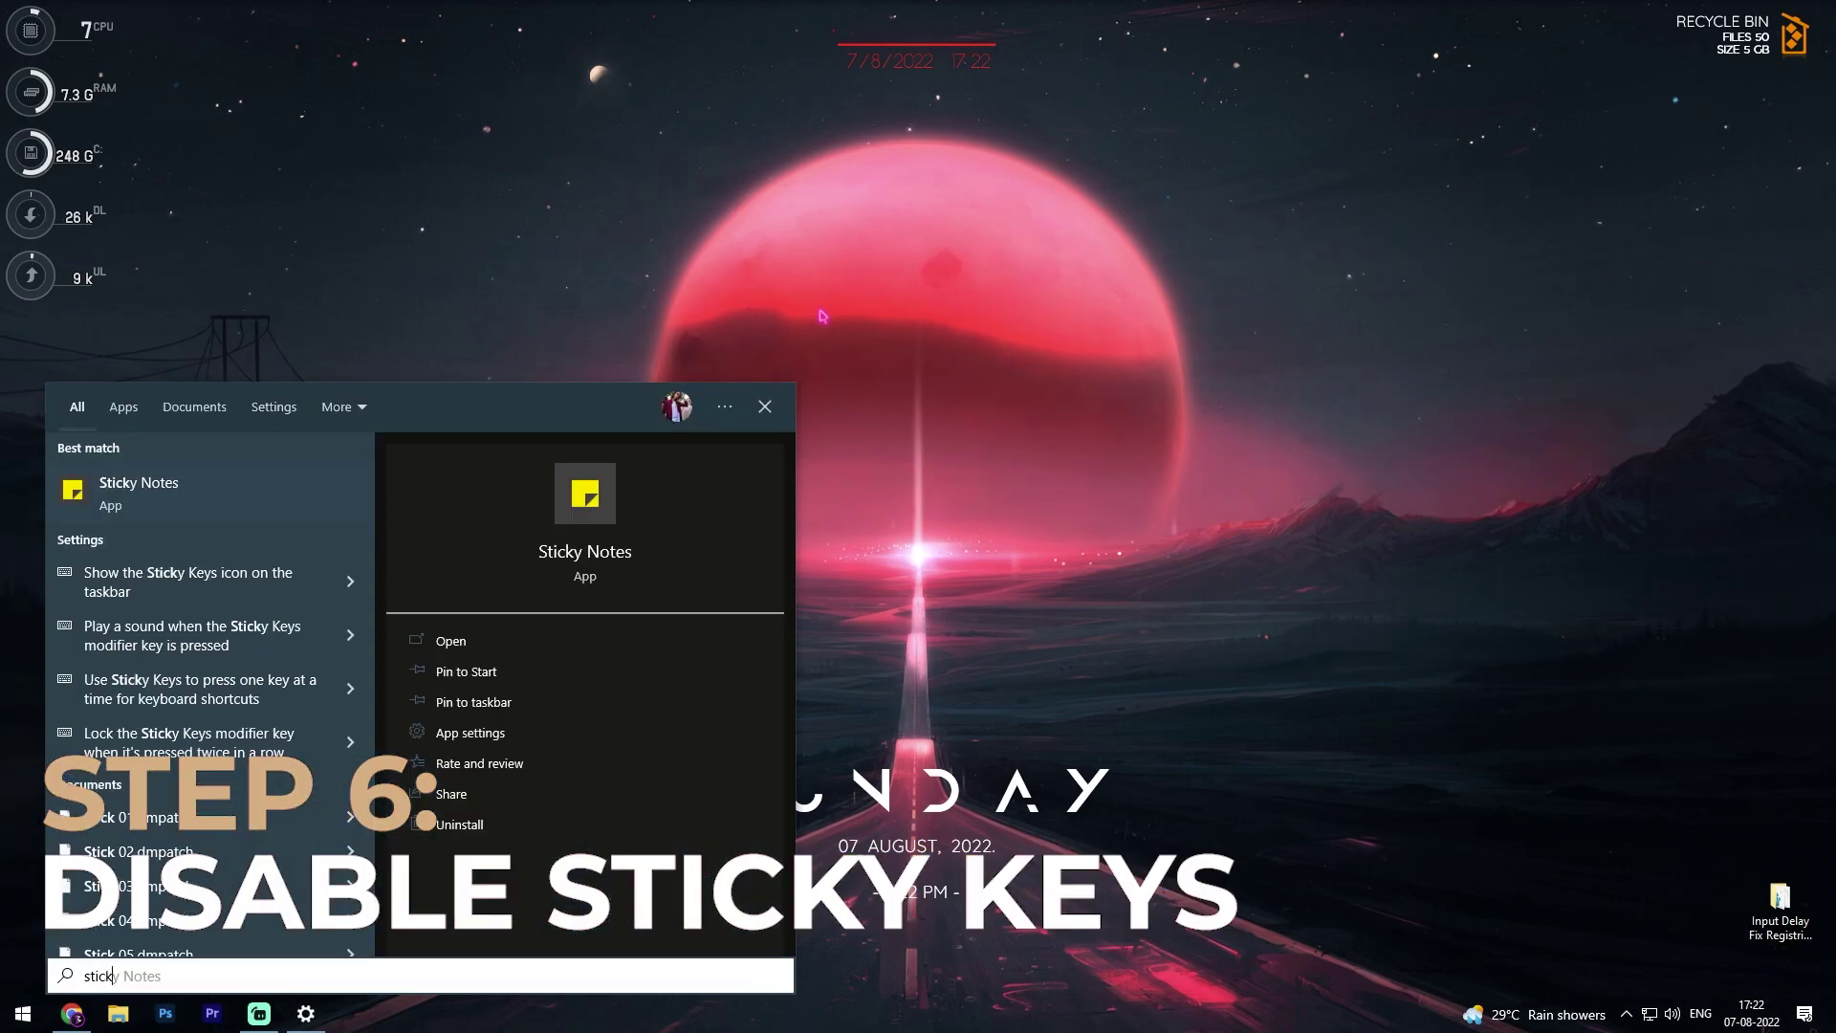
{"action": "key", "text": "Down"}
{"action": "key", "text": "Return"}
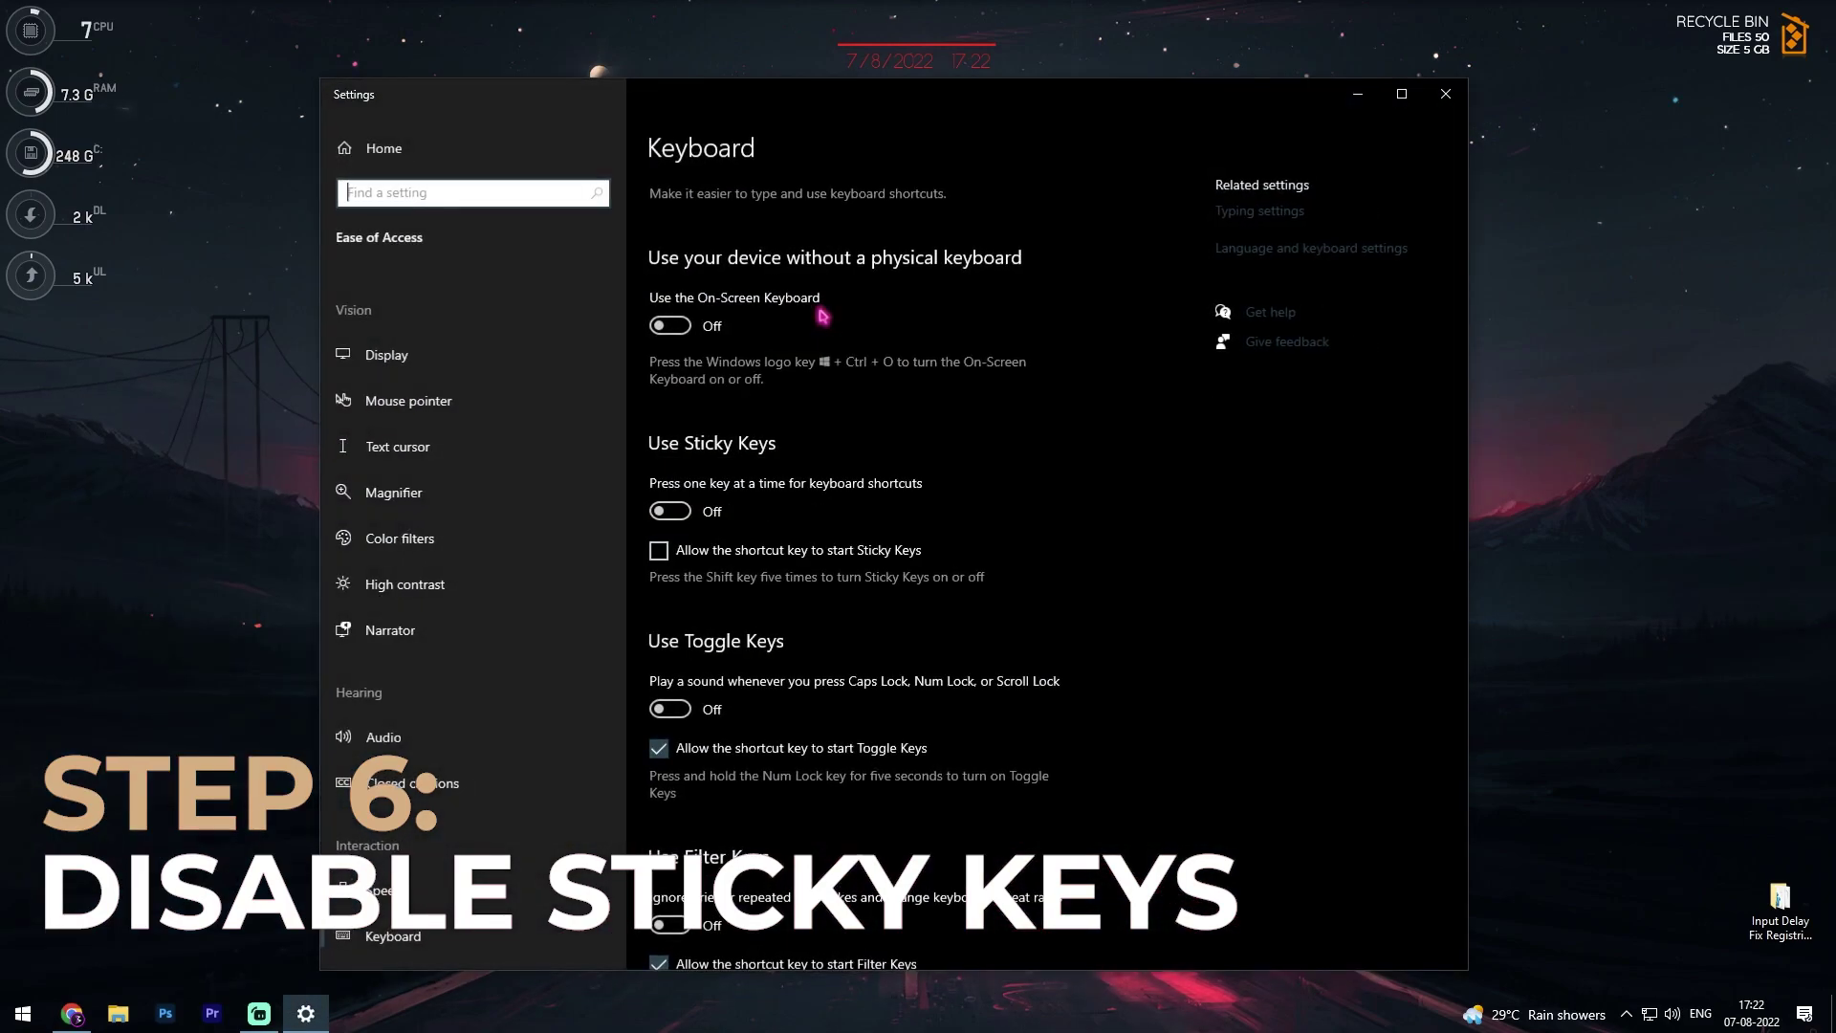
{"action": "scroll", "coordinate": [747, 545], "scroll_direction": "down", "scroll_amount": 5}
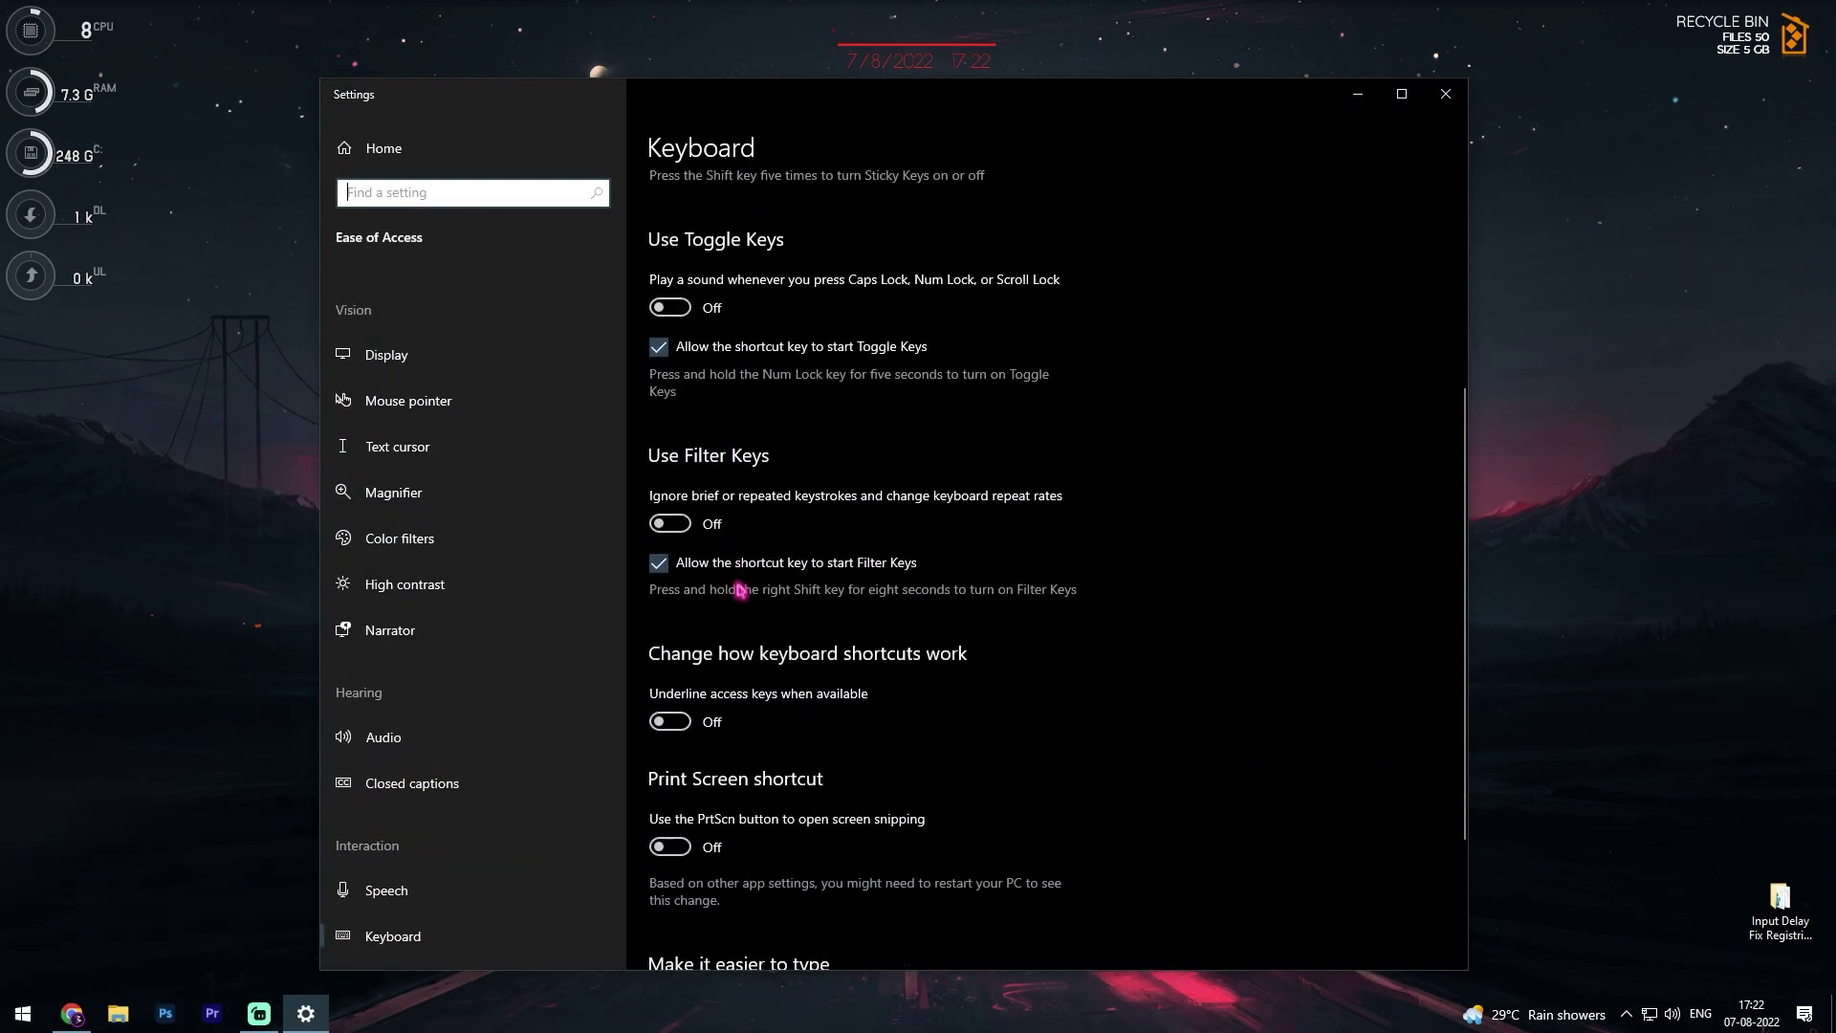
{"action": "scroll", "coordinate": [741, 583], "scroll_direction": "up", "scroll_amount": 6}
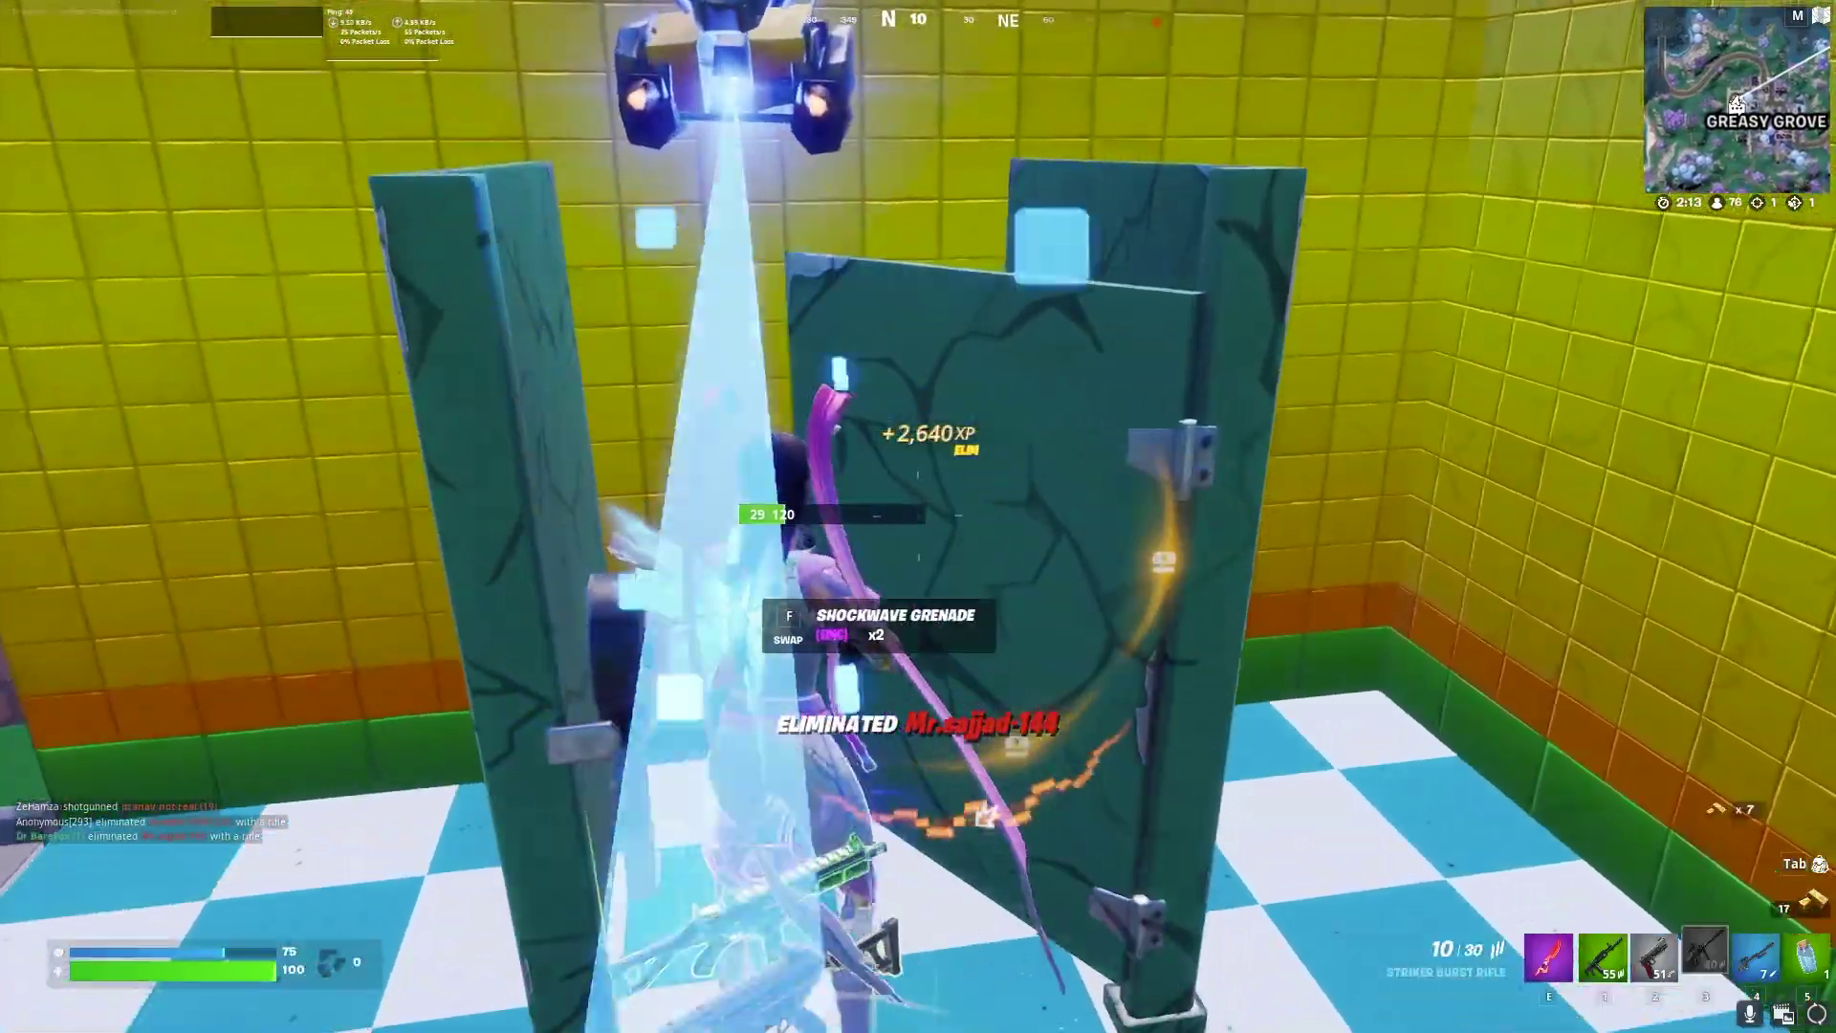
Pick up the dropped Shockwave Grenade with the F key.
{"action": "key", "text": "f"}
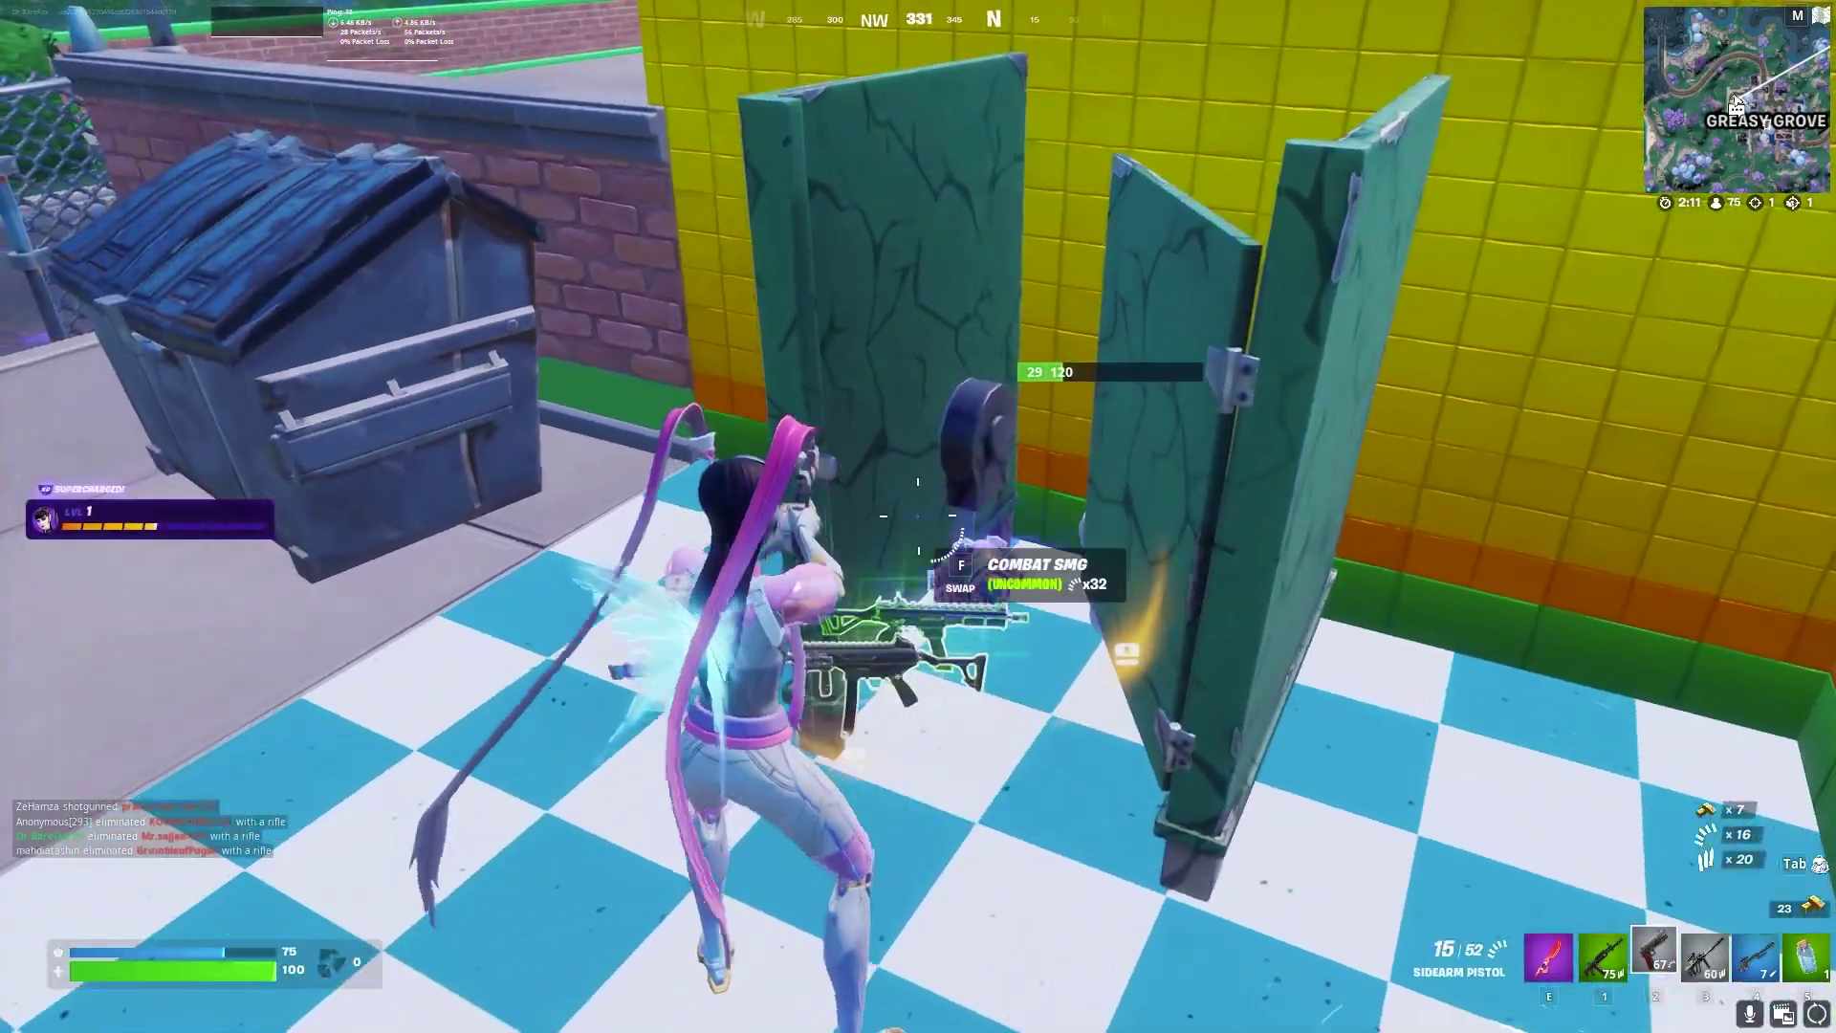